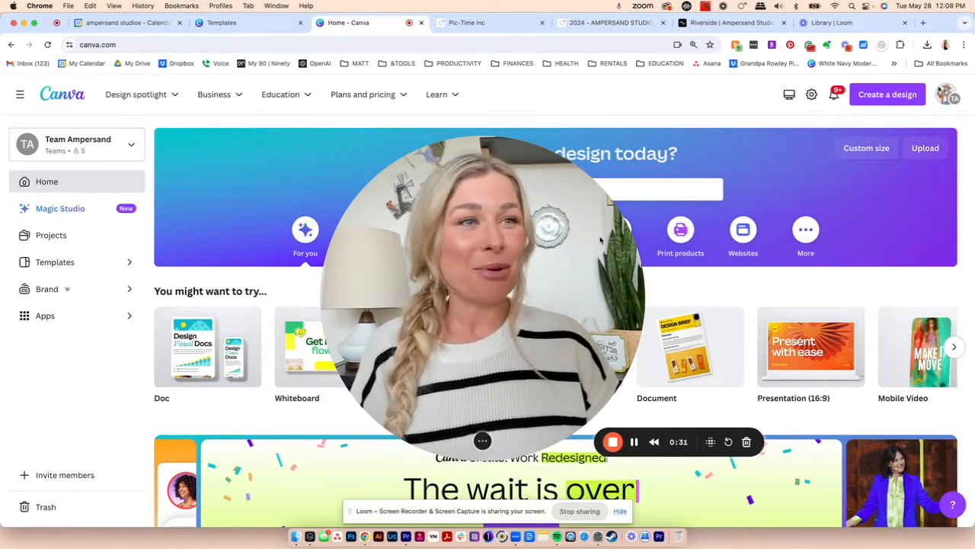
left_click(465, 440)
left_click_drag(373, 353, 109, 434)
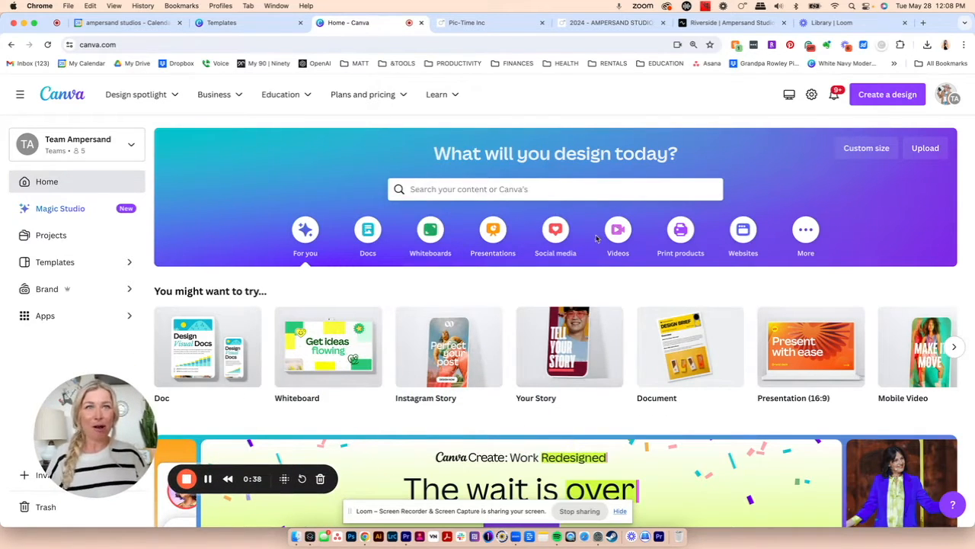
Step: Search the templates for "reels cover"
left_click(547, 191)
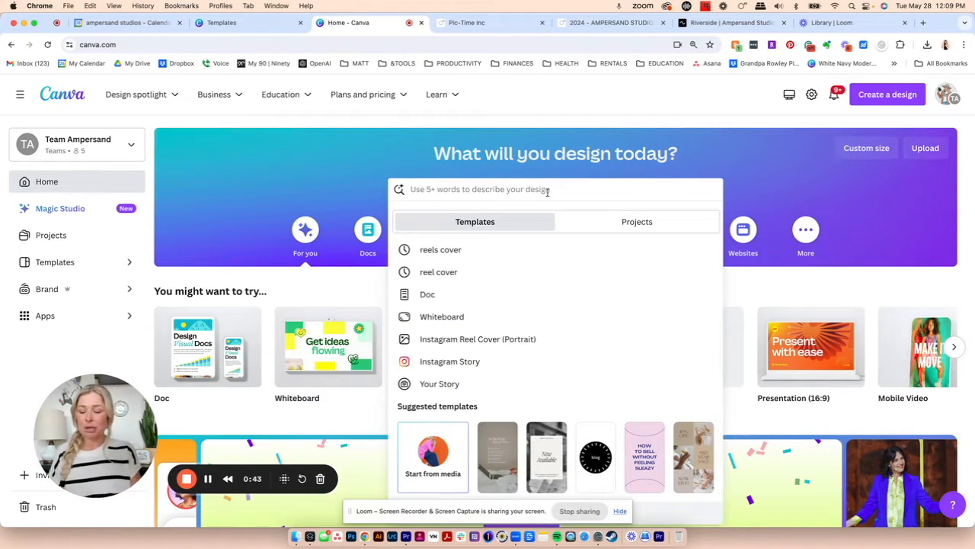
type("reels cover")
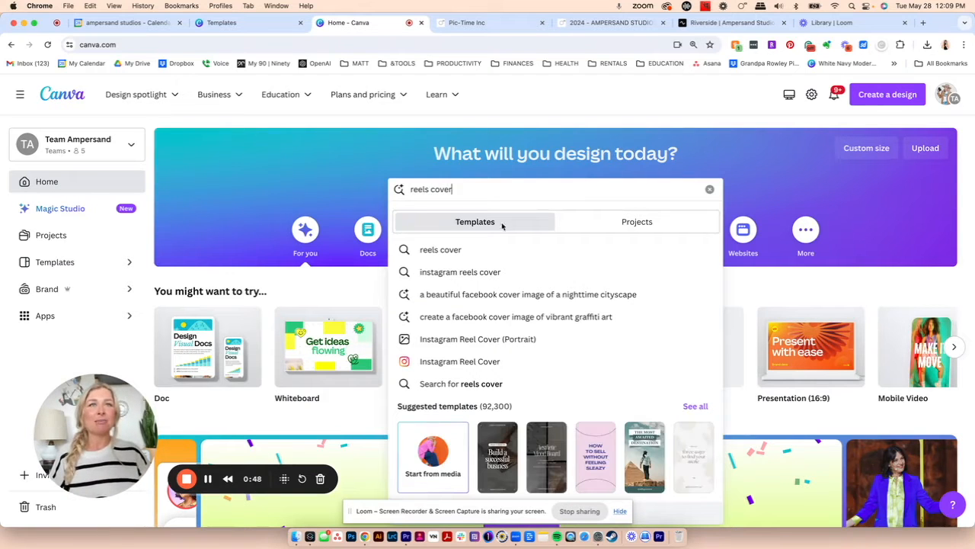
left_click(430, 249)
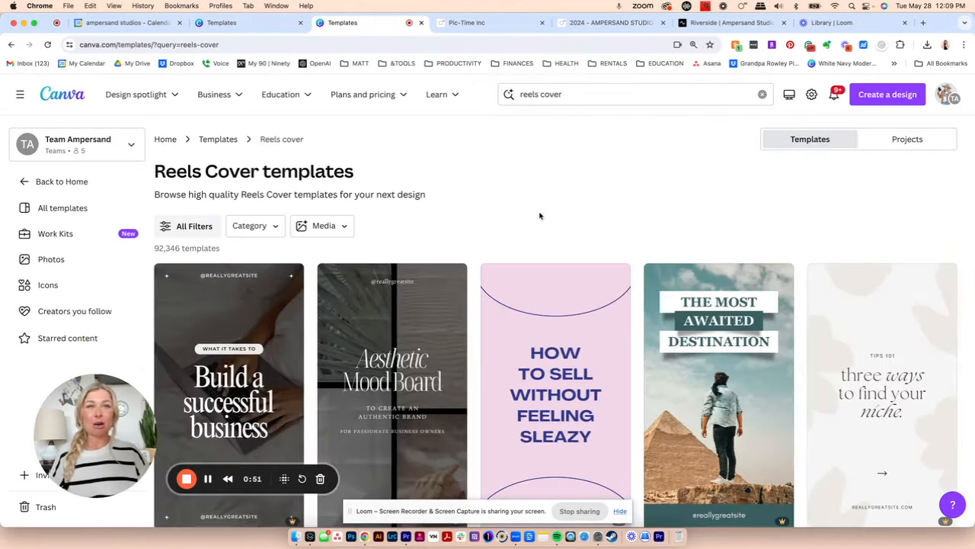
Step: Browse the reels cover template results to compare the available cover styles
scroll(710, 435, "down", 5)
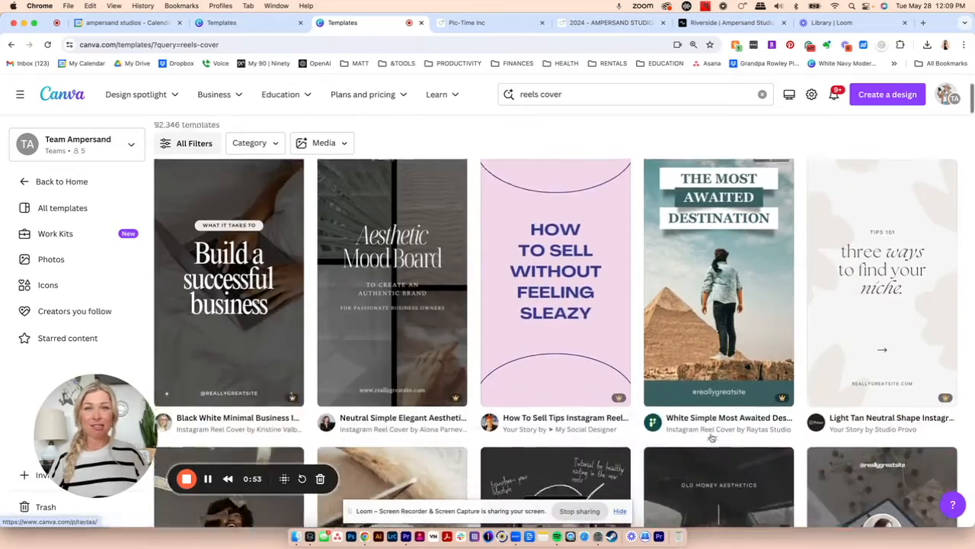
scroll(710, 435, "down", 15)
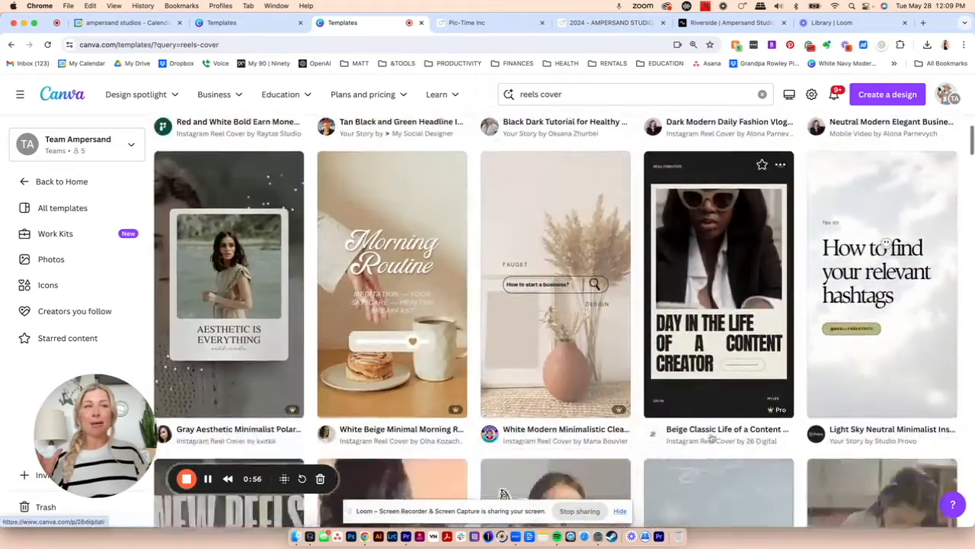
scroll(713, 437, "down", 15)
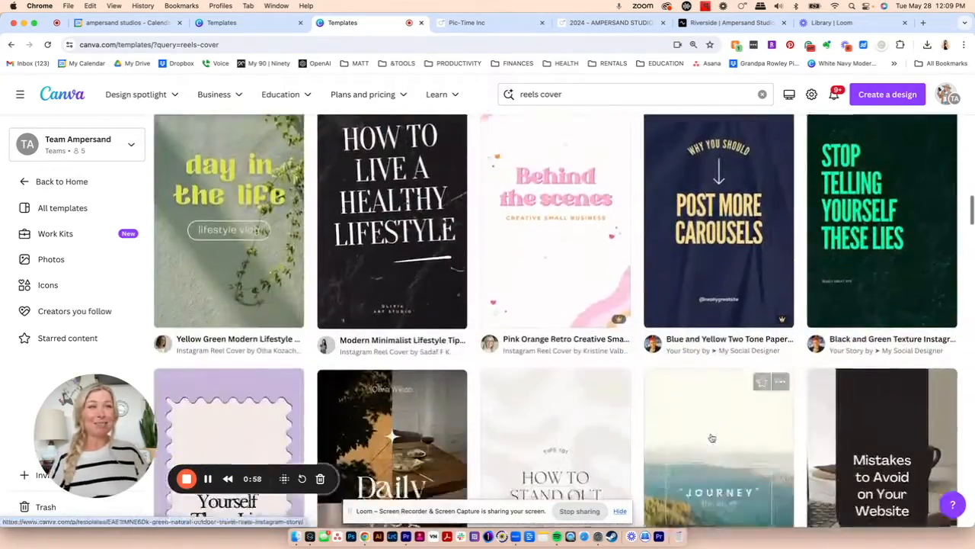
scroll(712, 438, "down", 10)
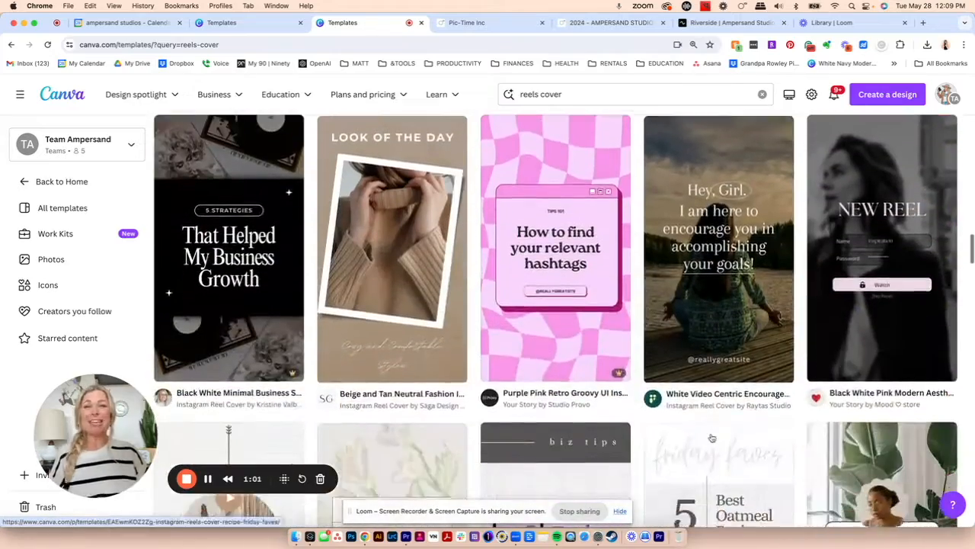
scroll(713, 438, "down", 6)
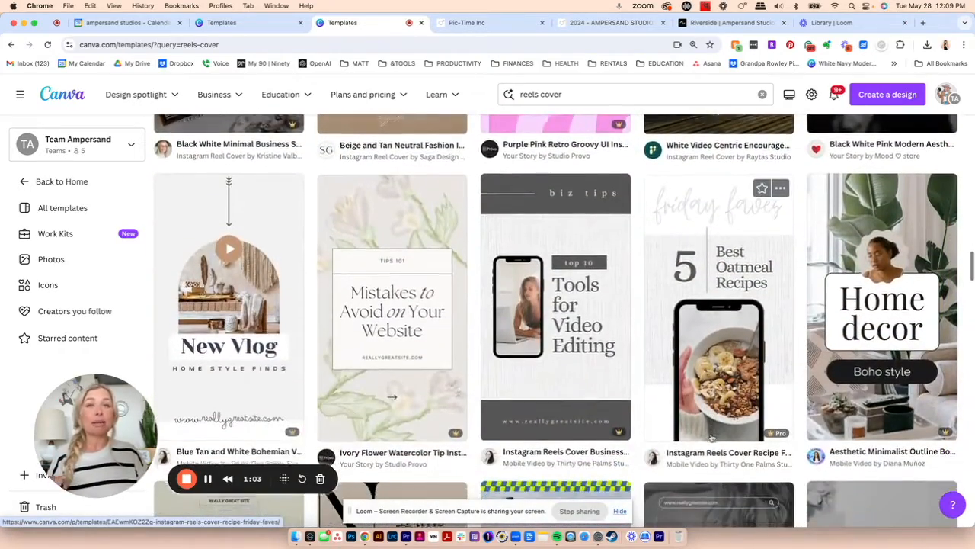
scroll(712, 438, "down", 2)
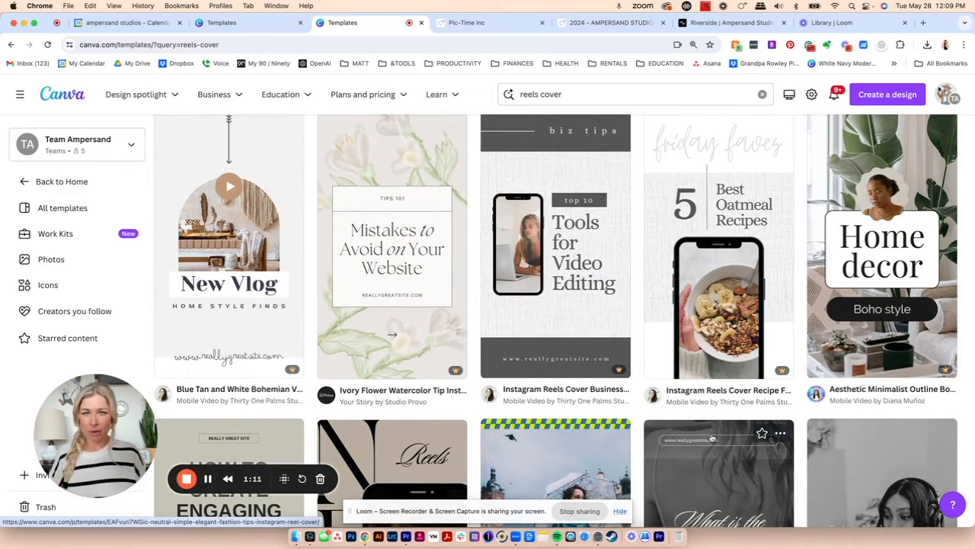
scroll(713, 438, "up", 8)
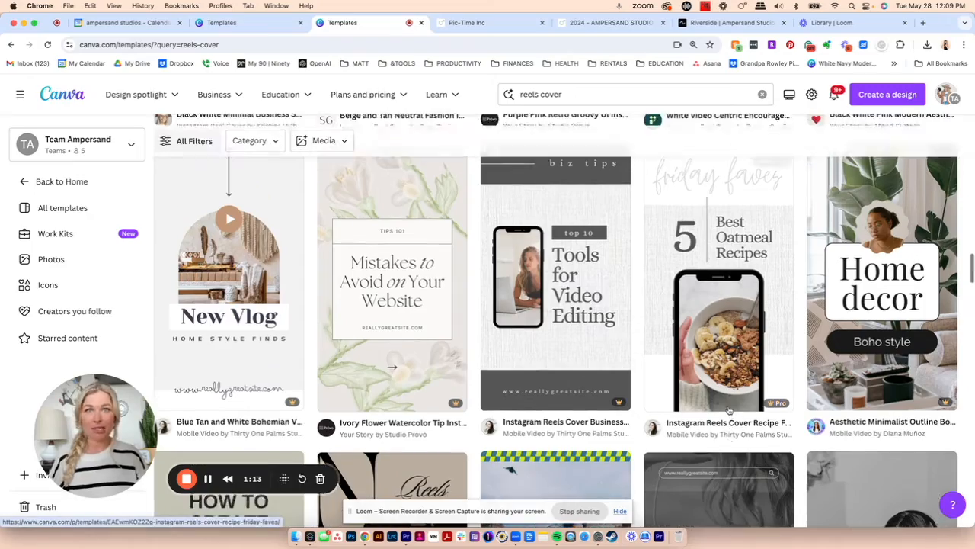
scroll(729, 409, "up", 10)
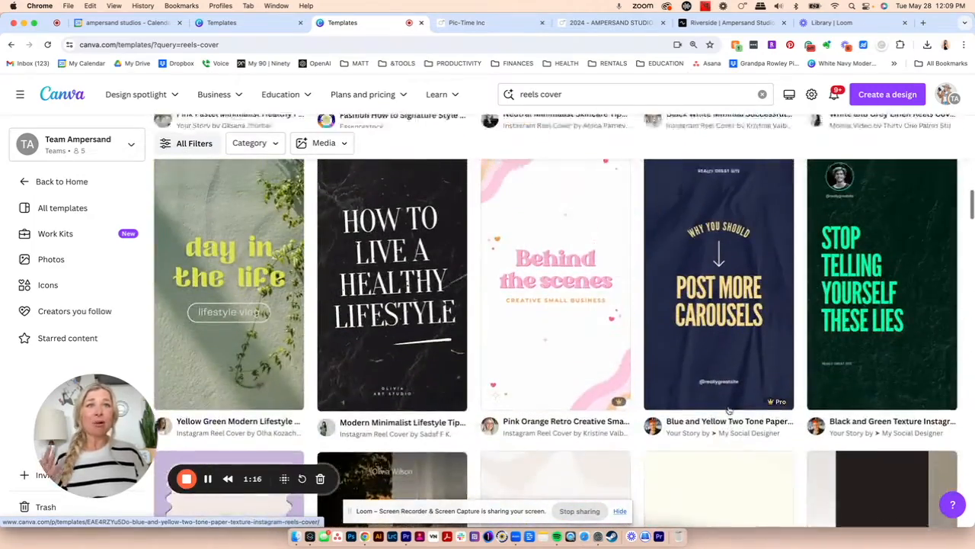
scroll(730, 409, "down", 15)
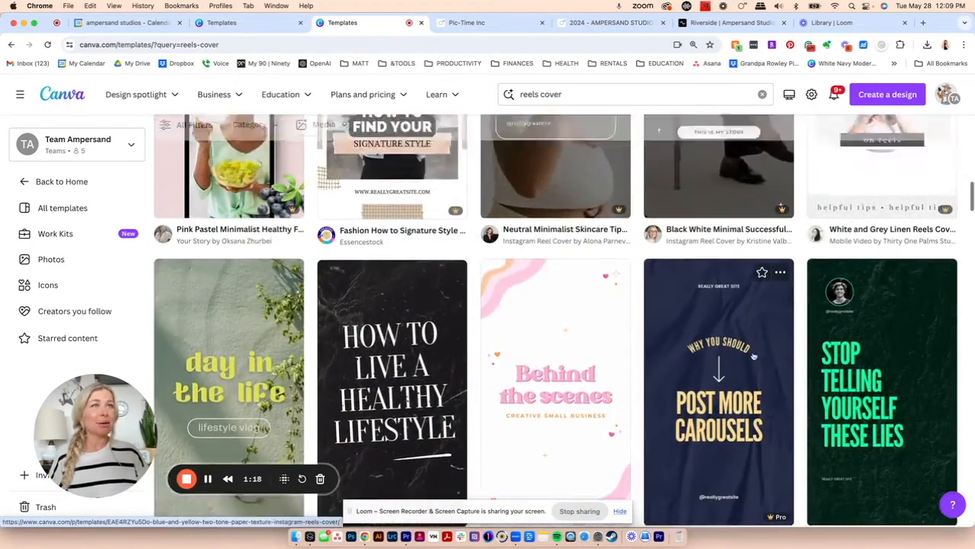
scroll(753, 356, "down", 5)
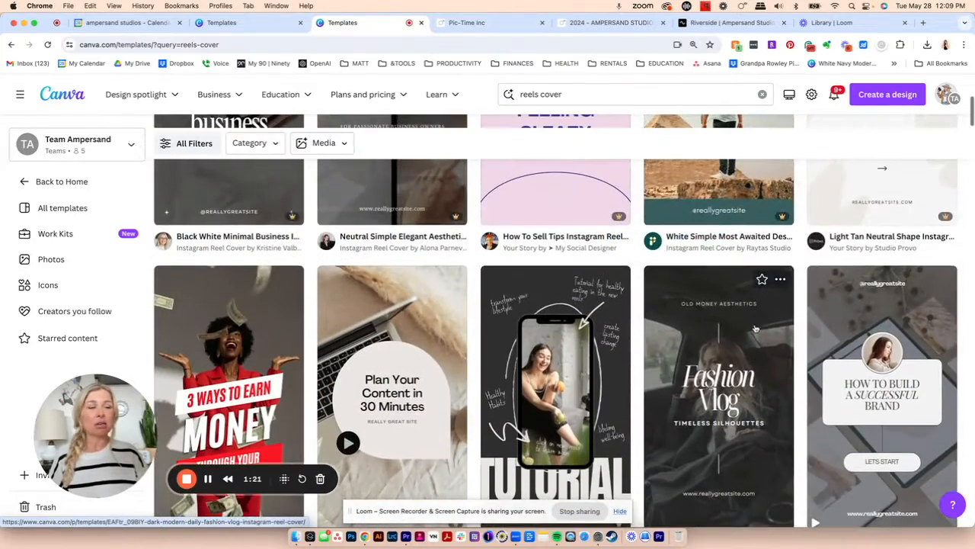
scroll(757, 384, "up", 2)
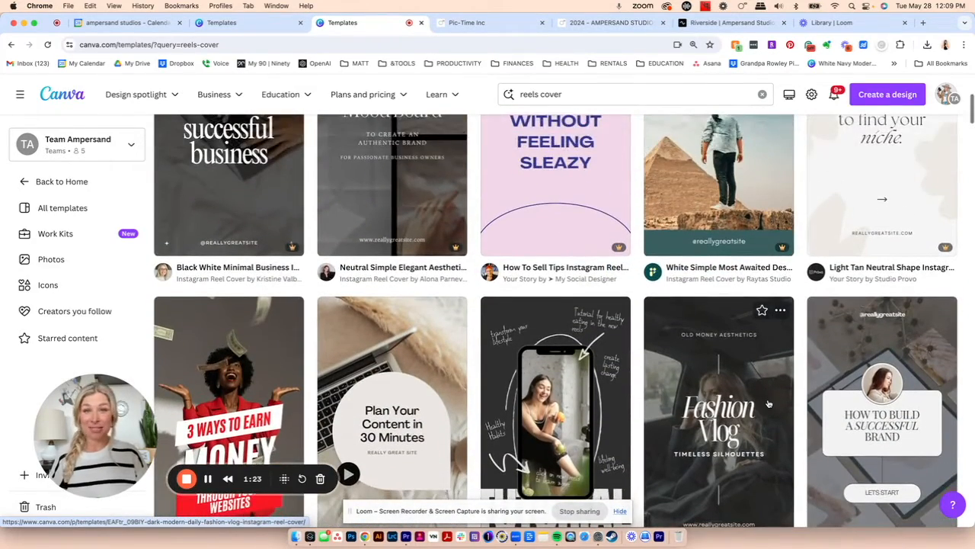
scroll(766, 399, "down", 3)
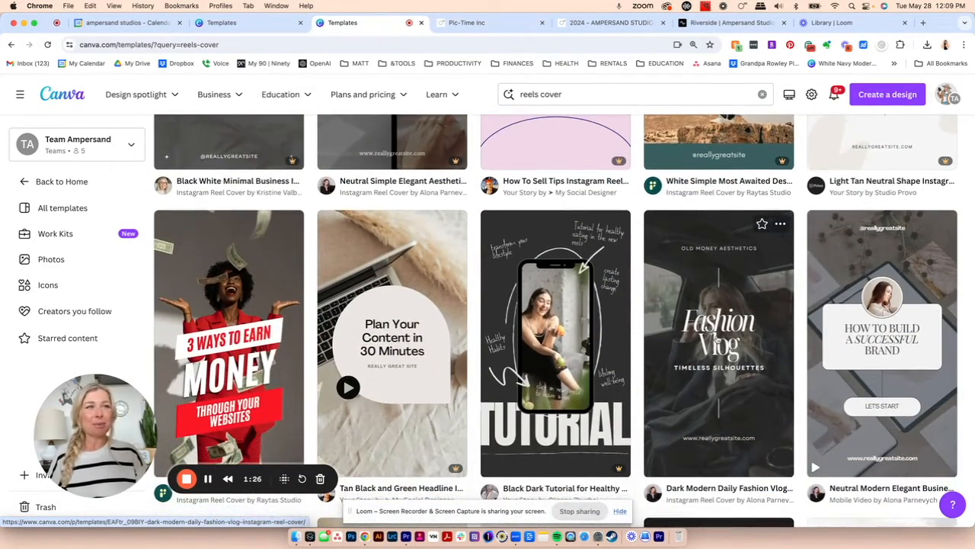
Step: Open the "Dark Modern Daily Fashion Vlog Instagram Reel Cover" template for customizing
left_click(717, 340)
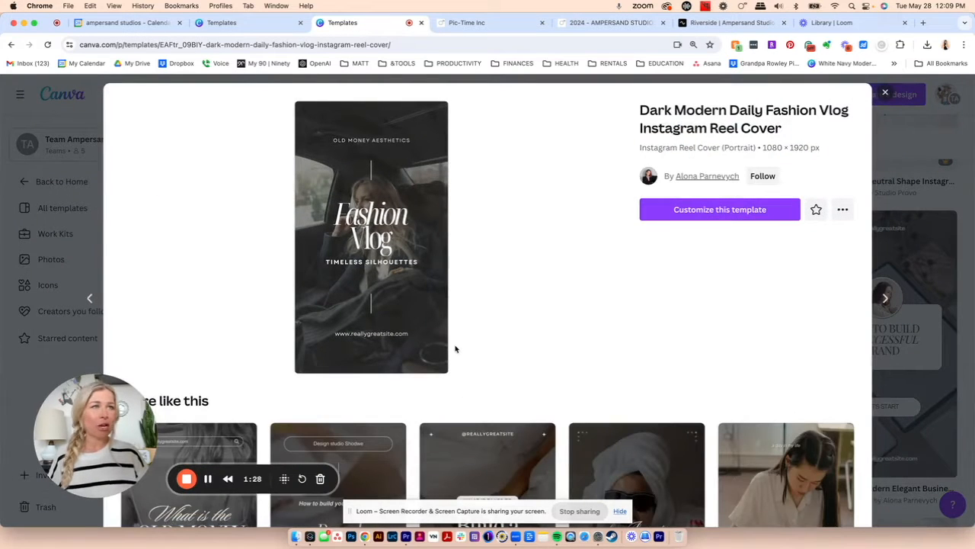
left_click(733, 211)
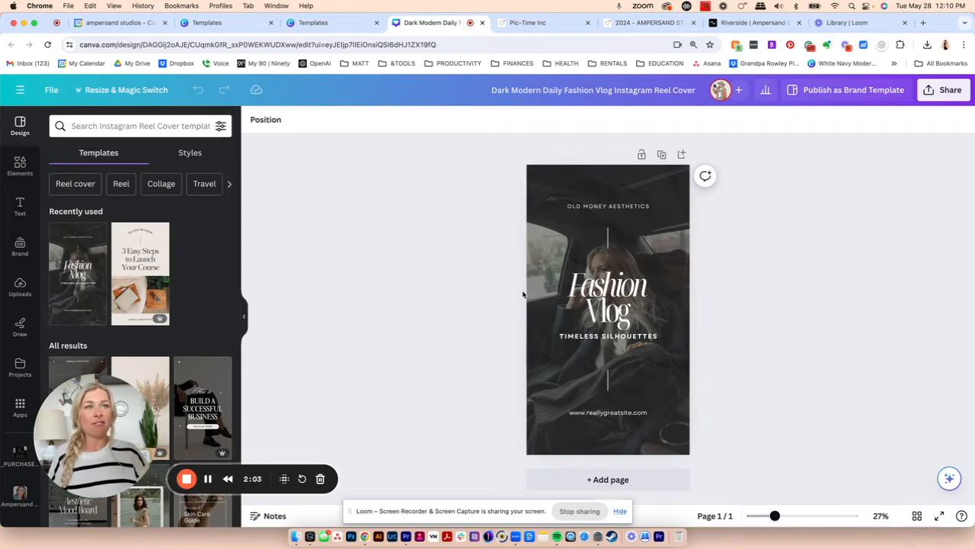
Step: Browse the other Instagram Reel Cover templates offered beside the open design
left_click_drag(77, 440, 785, 204)
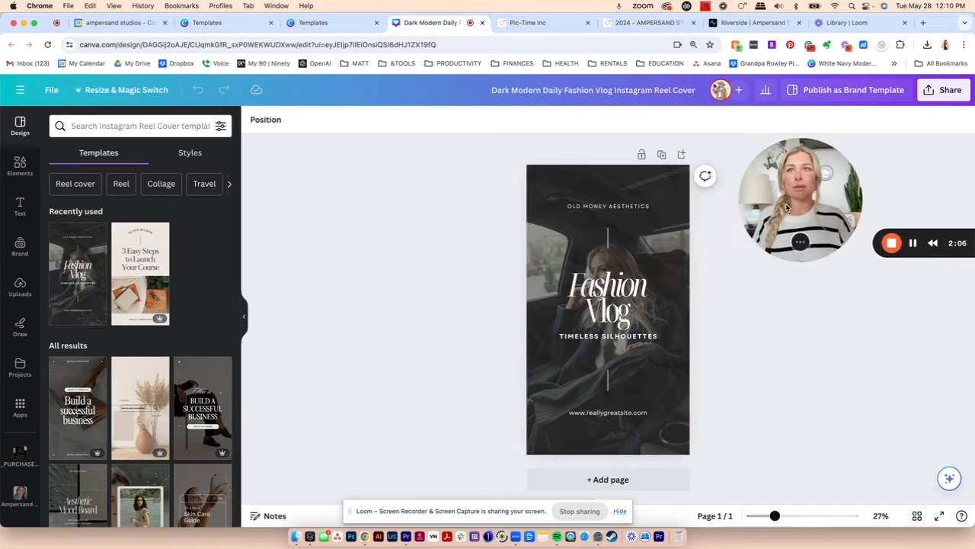
left_click(243, 314)
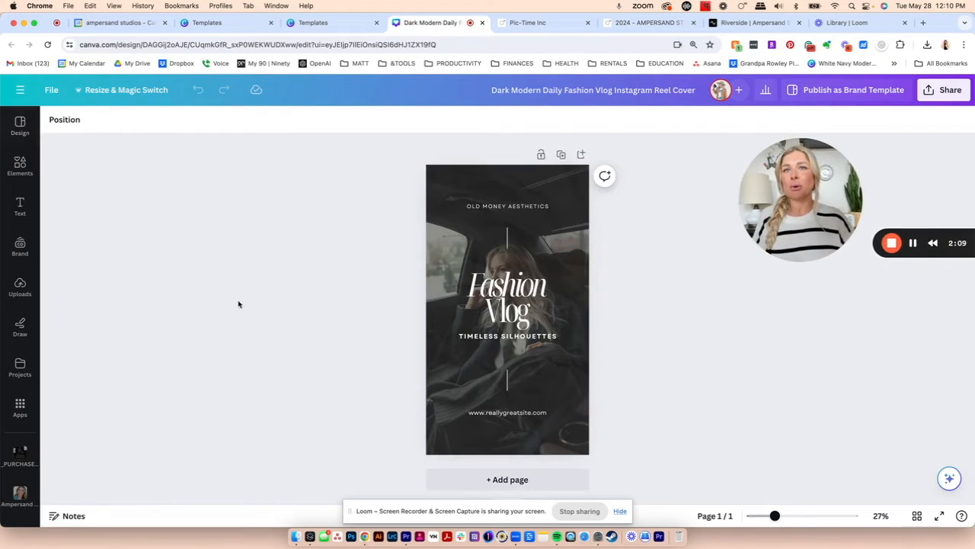
left_click(20, 123)
scroll(140, 403, "down", 1)
scroll(140, 403, "down", 5)
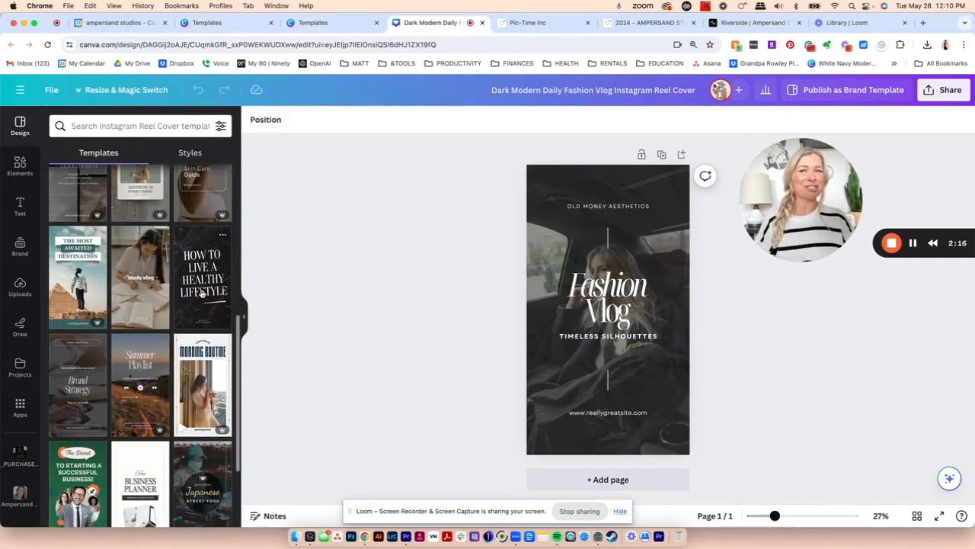
scroll(161, 314, "down", 3)
scroll(162, 314, "up", 5)
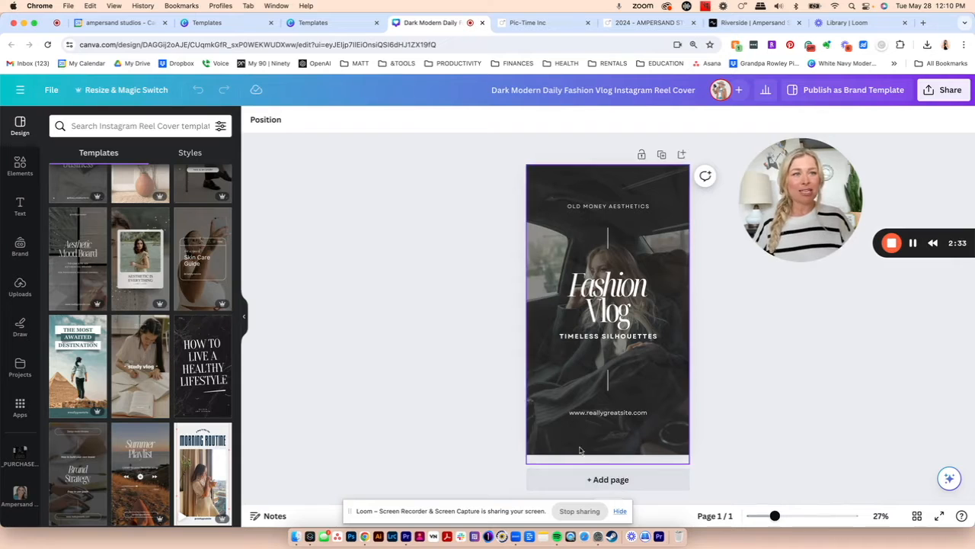
Step: Add a second page and apply the "Black White Minimal Successful Business Instagram Reel Cover" template to it
left_click(592, 479)
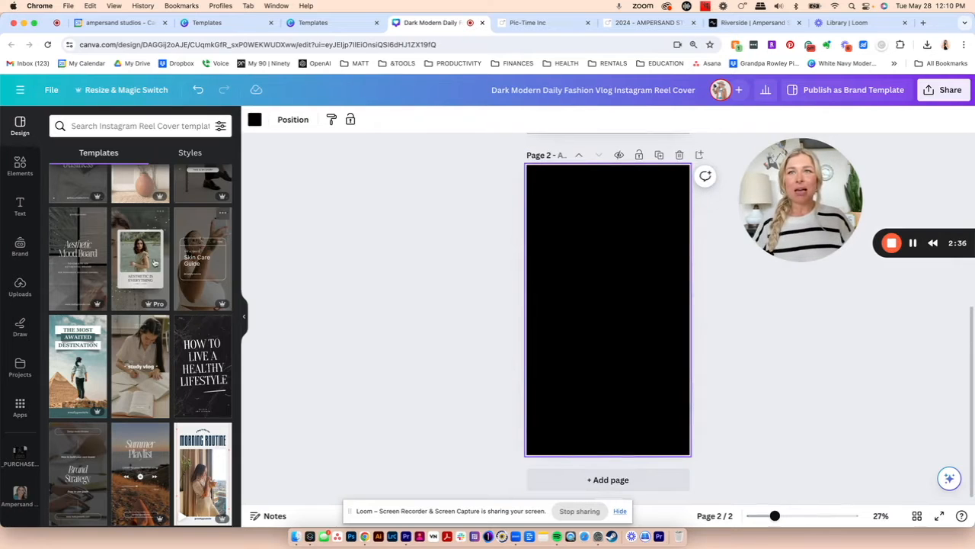
scroll(182, 385, "up", 5)
left_click(217, 339)
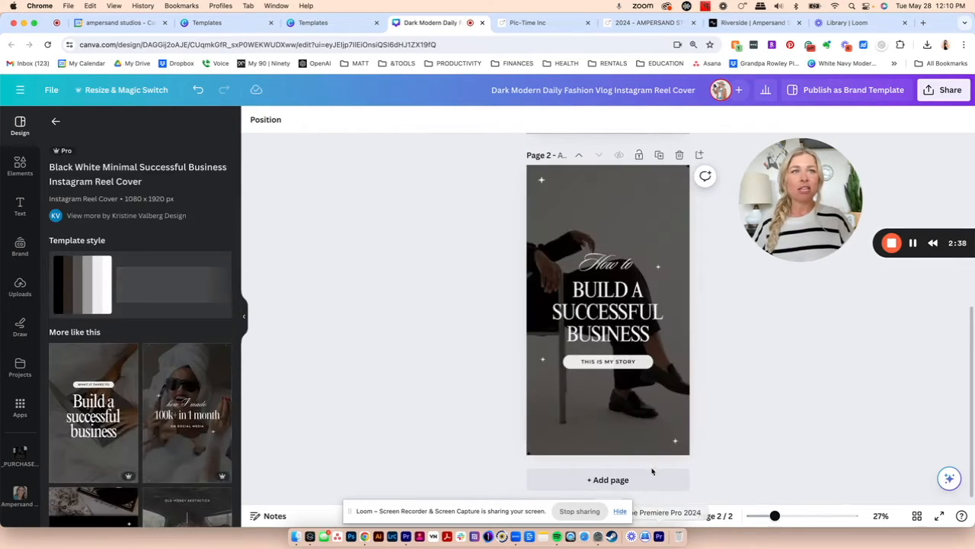
Step: Review the two cover pages, comparing the Fashion Vlog layout with the Build a Successful Business layout
scroll(618, 304, "up", 5)
scroll(618, 304, "down", 3)
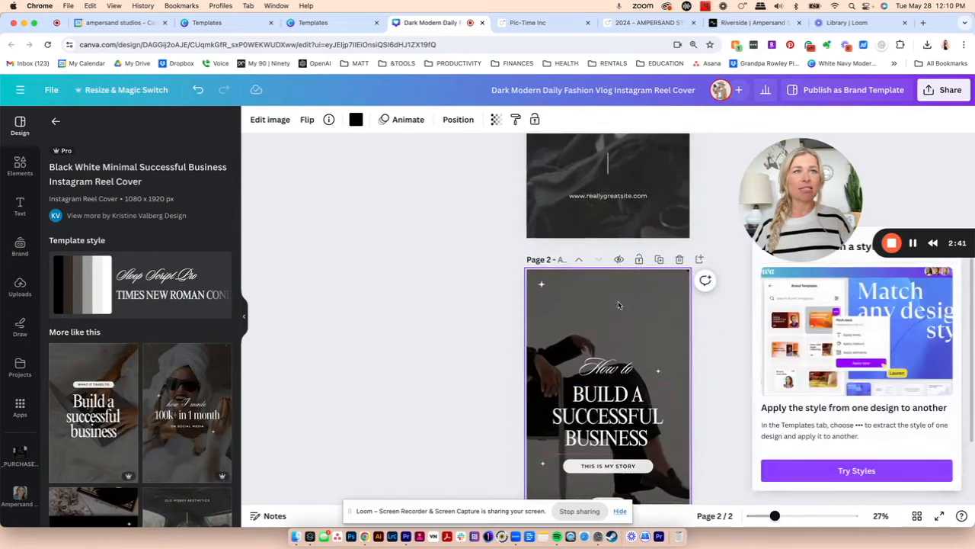
scroll(618, 304, "up", 2)
scroll(619, 305, "down", 3)
scroll(620, 306, "up", 5)
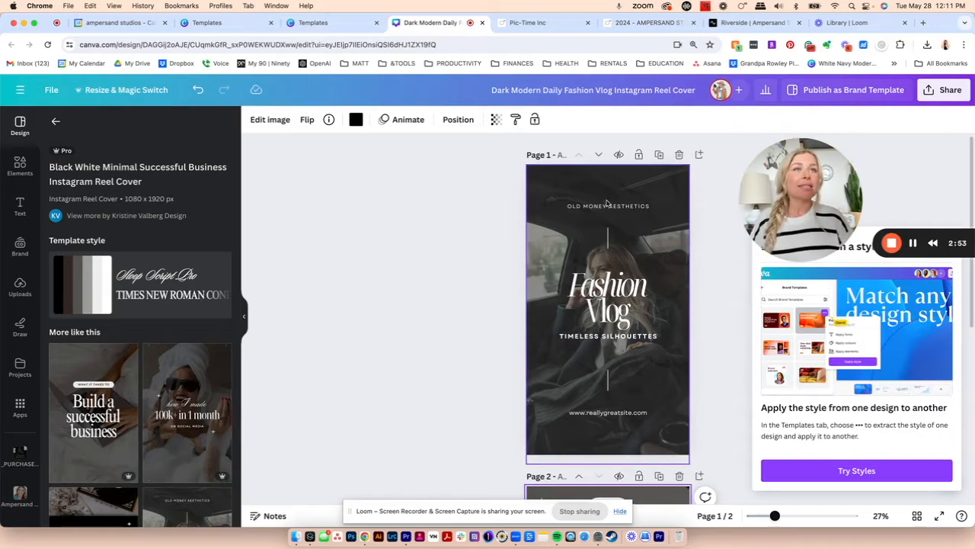
scroll(645, 226, "down", 1)
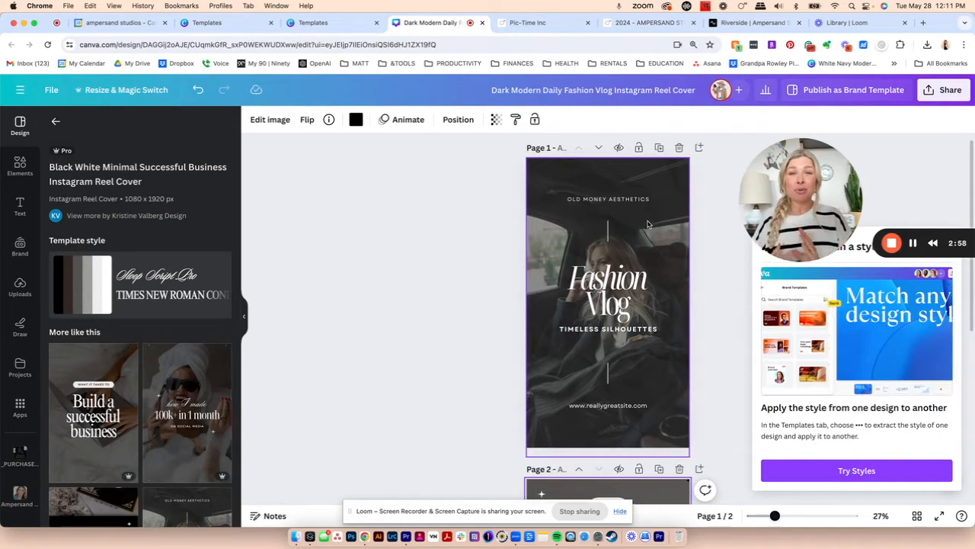
Step: Dismiss the tip about applying the style from one design to another
left_click_drag(863, 191, 137, 398)
left_click(944, 246)
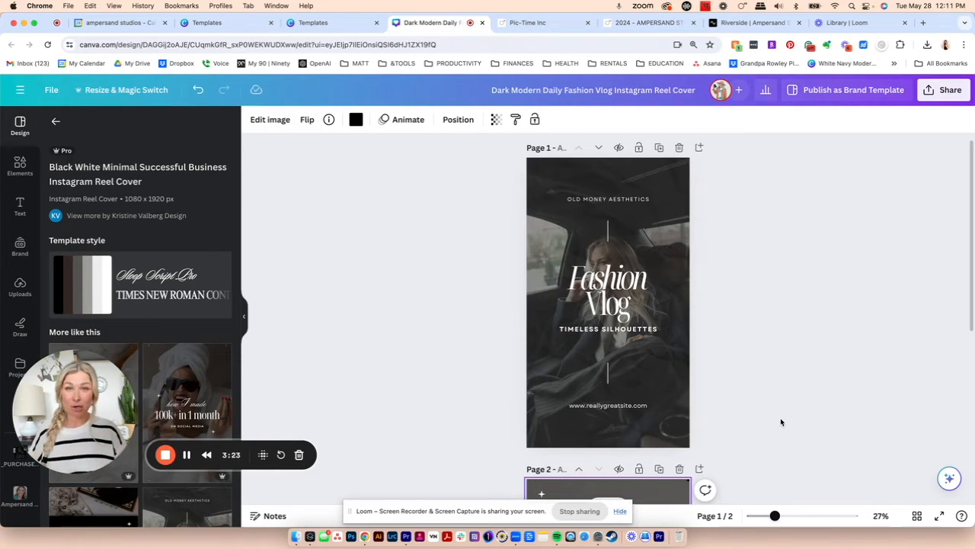
left_click_drag(81, 460, 126, 508)
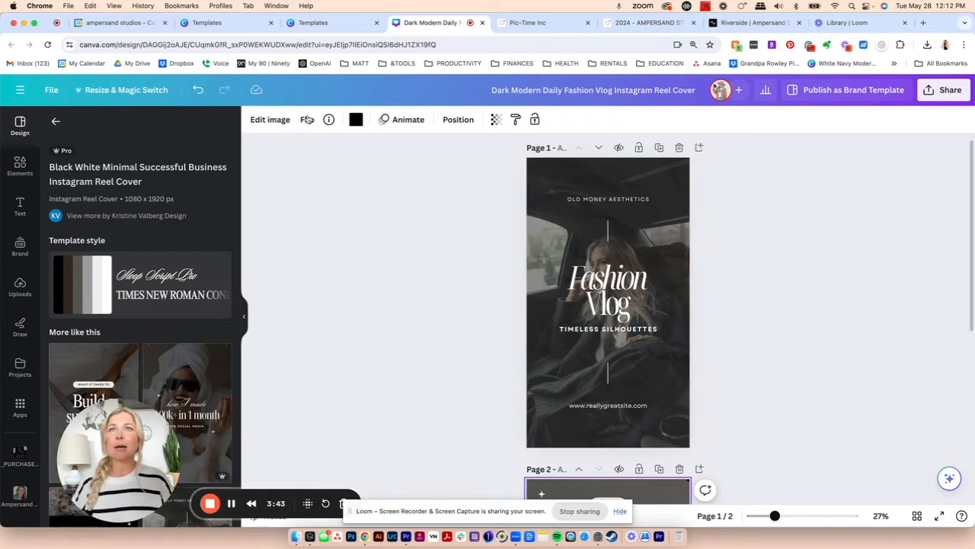
Step: Change the font of the "Fashion Vlog" title on page 1 to Editor's Note Italic
double_click(630, 308)
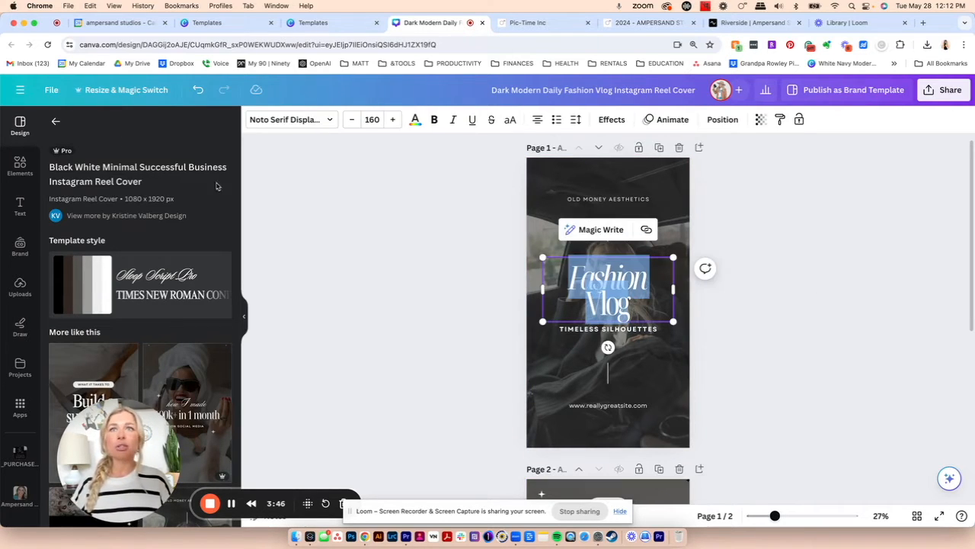
left_click(294, 119)
left_click(120, 156)
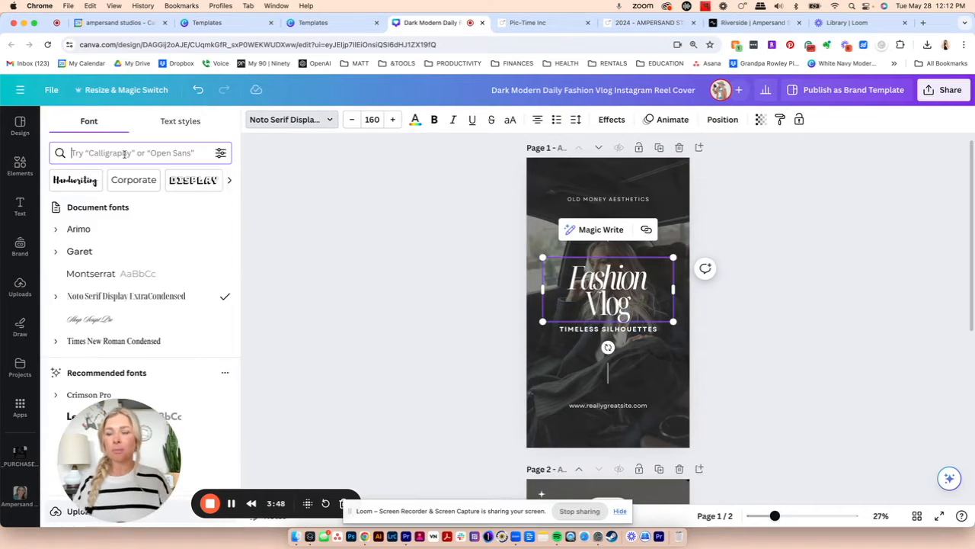
type("editor")
key("Return")
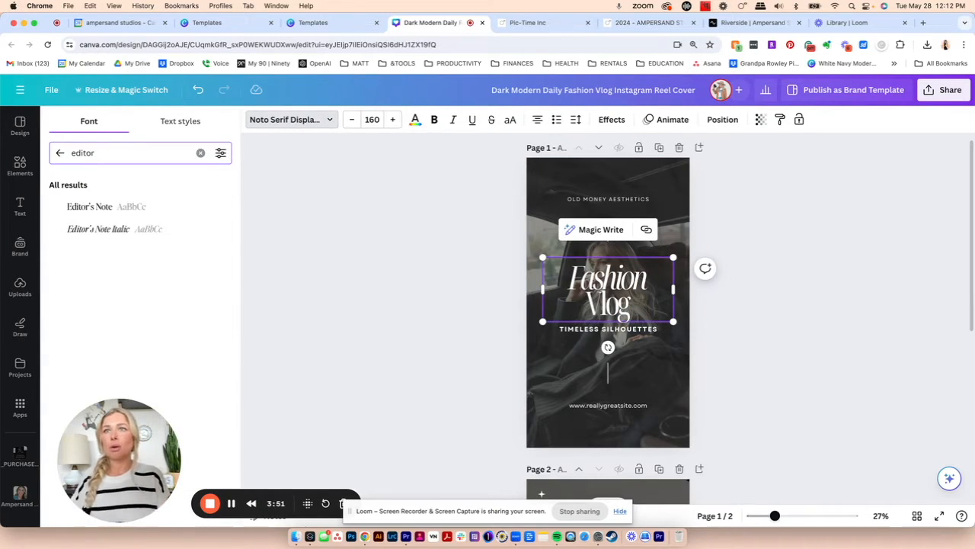
left_click(91, 227)
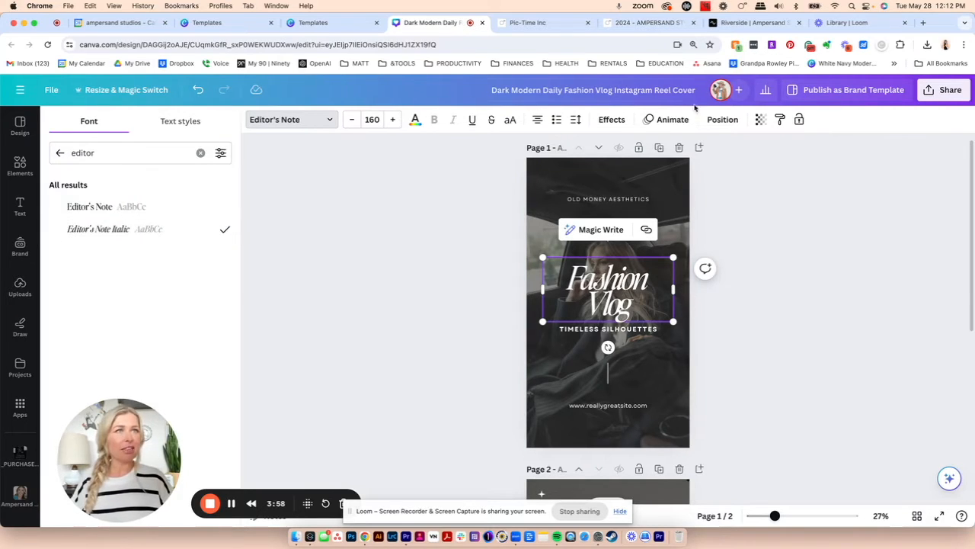
Step: Set the letter spacing of the "Fashion Vlog" title to -32
left_click(576, 120)
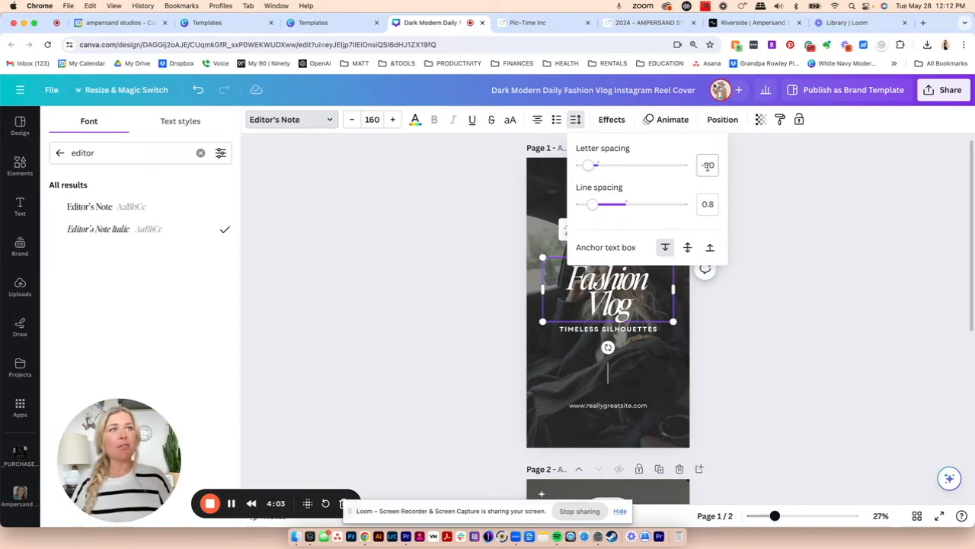
left_click_drag(588, 167, 595, 166)
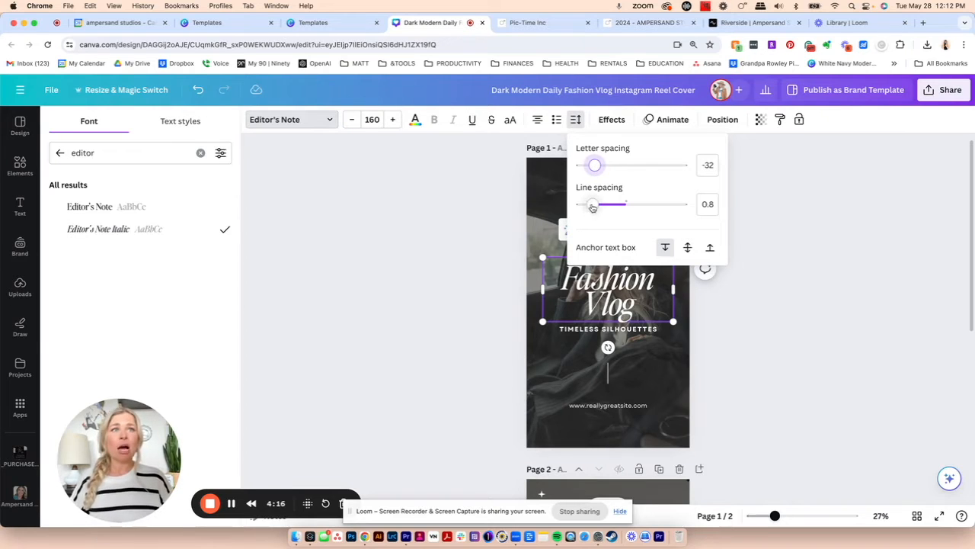
Step: Set the "Fashion Vlog" title's line spacing to 0.85 and replace its text with "5 Tips for Good Branding"
mouse_move(593, 204)
left_mouse_down()
mouse_move(624, 207)
mouse_move(596, 208)
left_mouse_up()
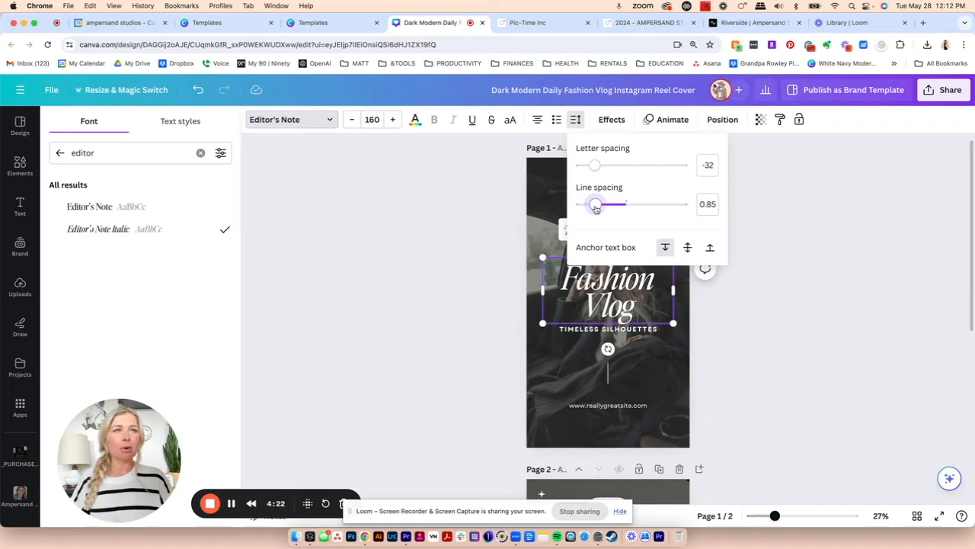
left_click(752, 343)
left_click_drag(636, 301, 562, 272)
key("BackSpace")
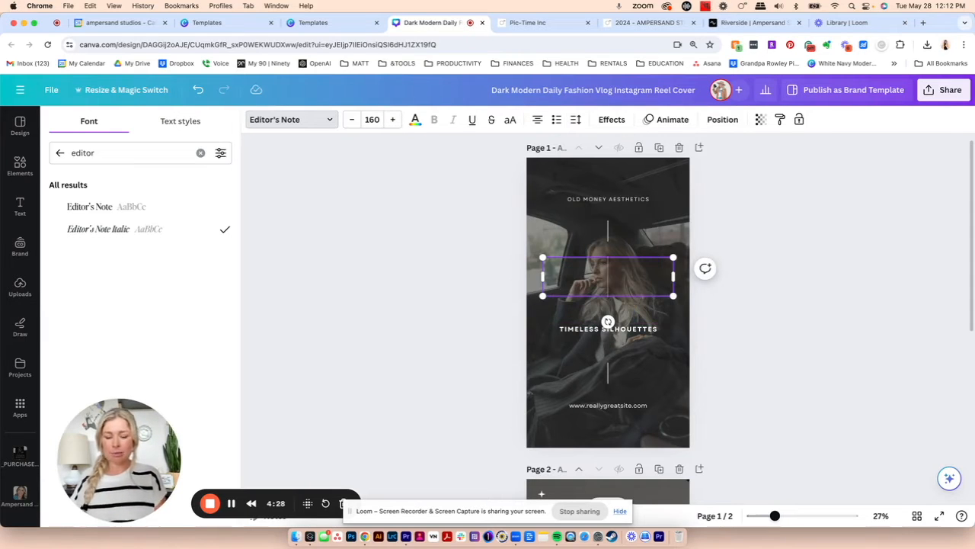
type("5 Tips for")
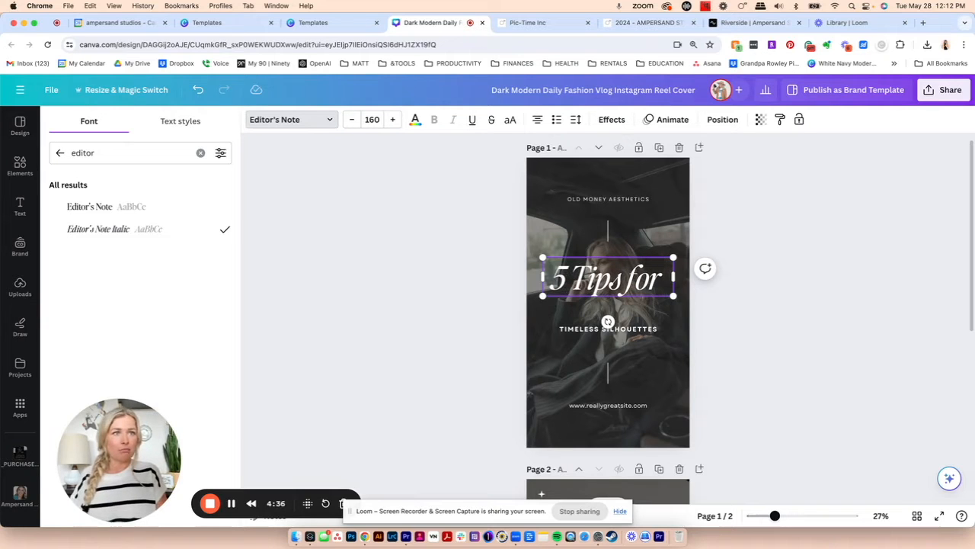
type(" good")
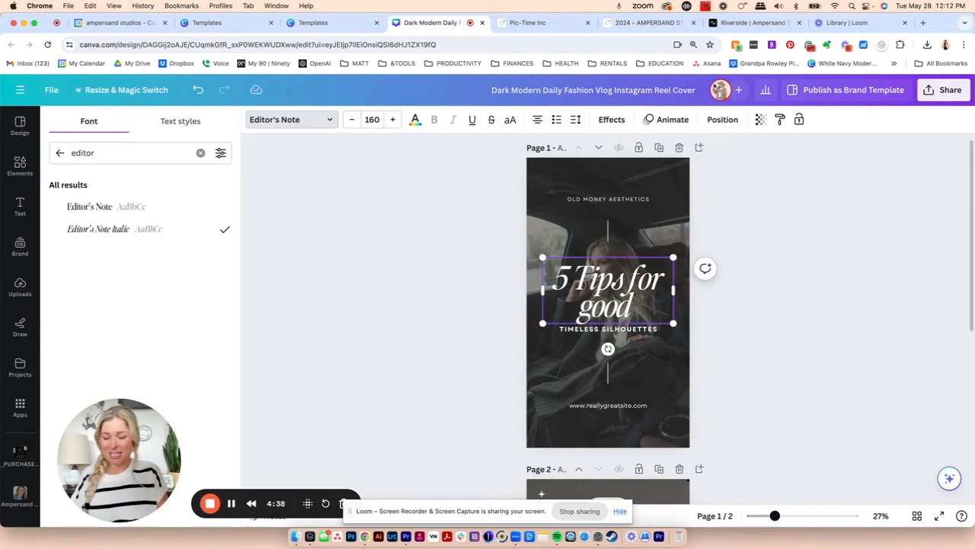
type(" Branding")
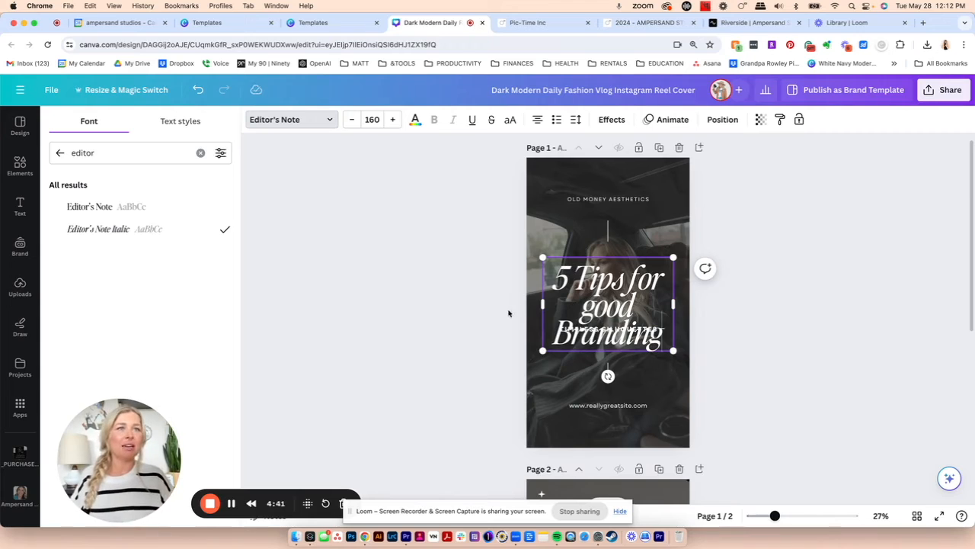
left_click_drag(595, 303, 582, 304)
type("G")
Step: Reduce the font size of the "5 Tips for Good Branding" title to 120
left_click_drag(665, 341, 554, 289)
left_click(352, 120)
left_click(352, 120)
left_click(352, 119)
left_click(352, 120)
left_click(352, 119)
left_click(352, 119)
left_click(352, 119)
left_click(352, 120)
left_click(352, 120)
left_click(352, 120)
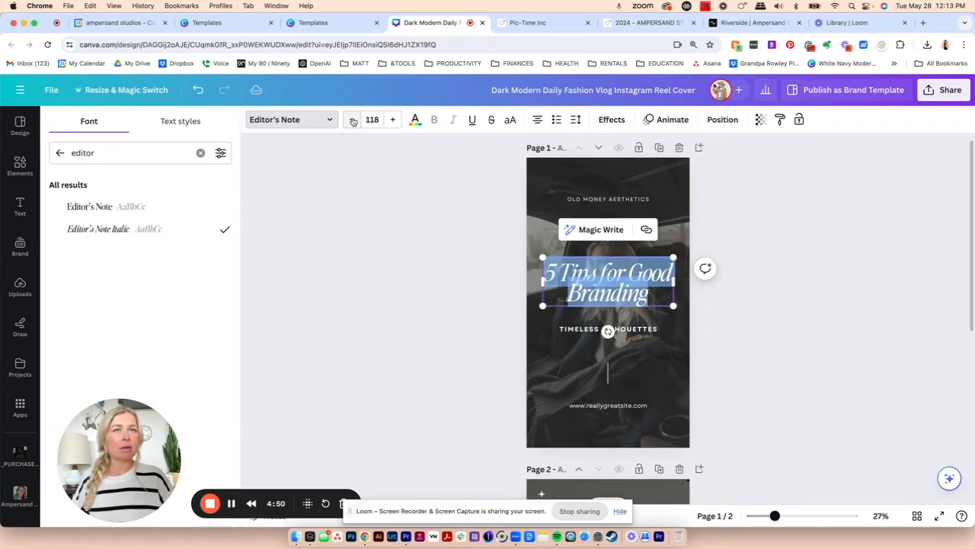
left_click(393, 121)
left_click(392, 121)
left_click(393, 121)
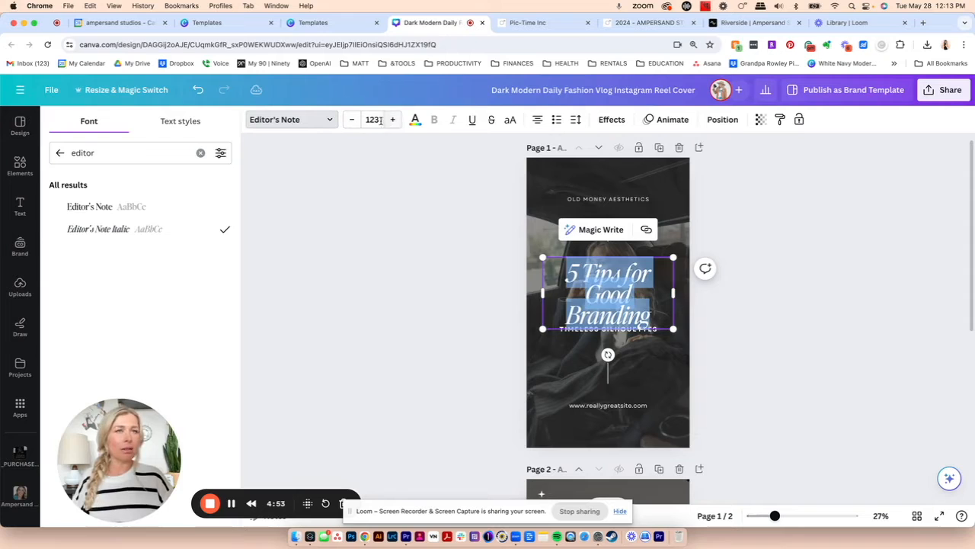
left_click(352, 120)
left_click(352, 119)
left_click(352, 120)
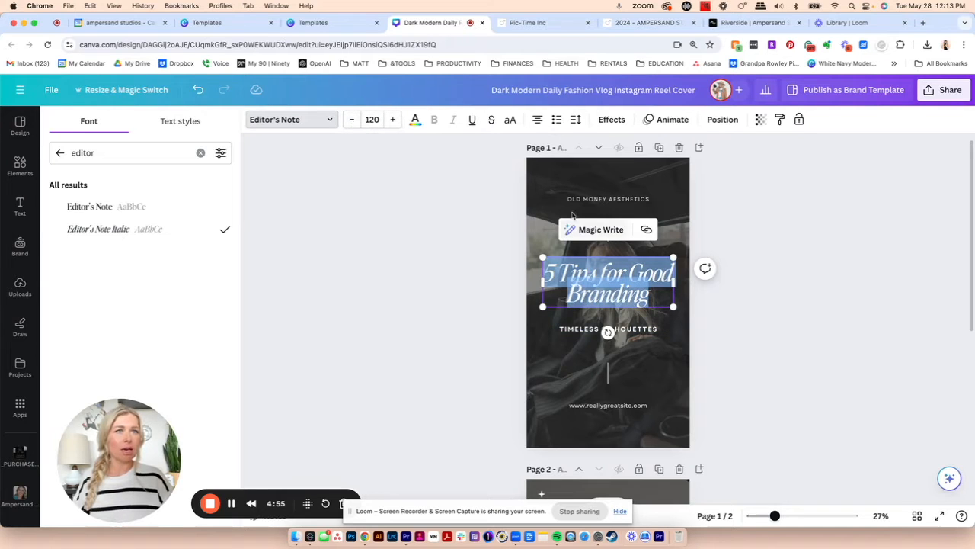
Step: Try the title at font size 124 and bring it back down to 119
left_click(647, 294)
left_click_drag(656, 293, 565, 293)
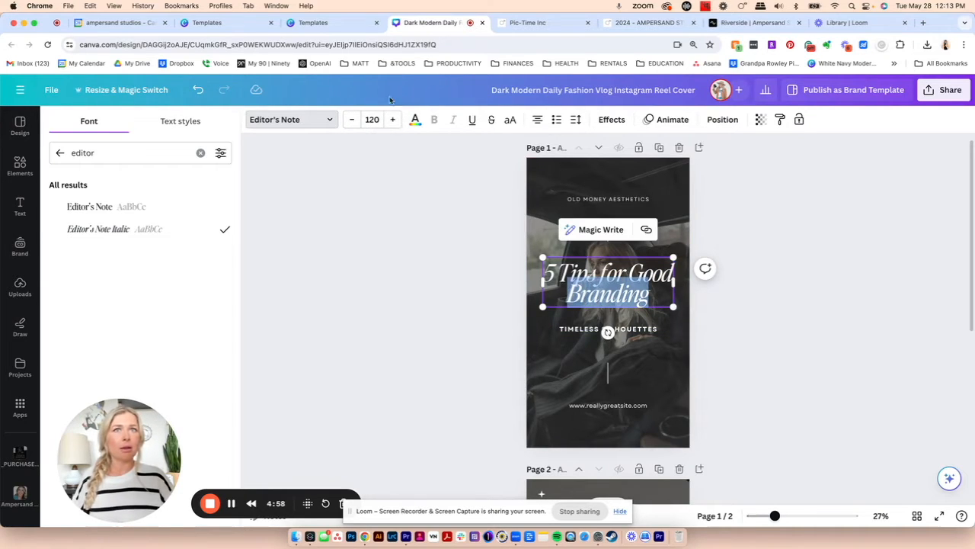
left_click(393, 120)
left_click(392, 119)
left_click(392, 120)
left_click(393, 119)
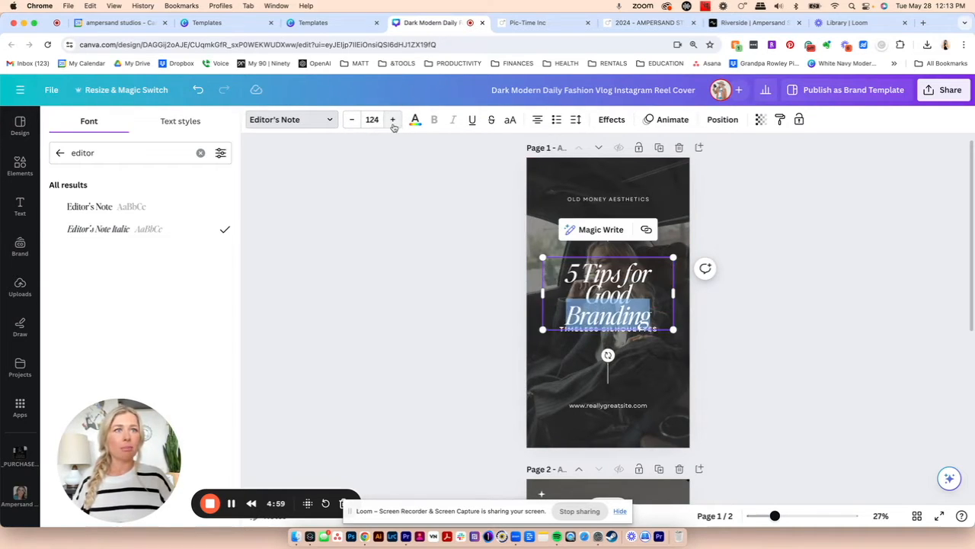
left_click(352, 119)
left_click(352, 119)
left_click(352, 119)
left_click(352, 119)
left_click(352, 120)
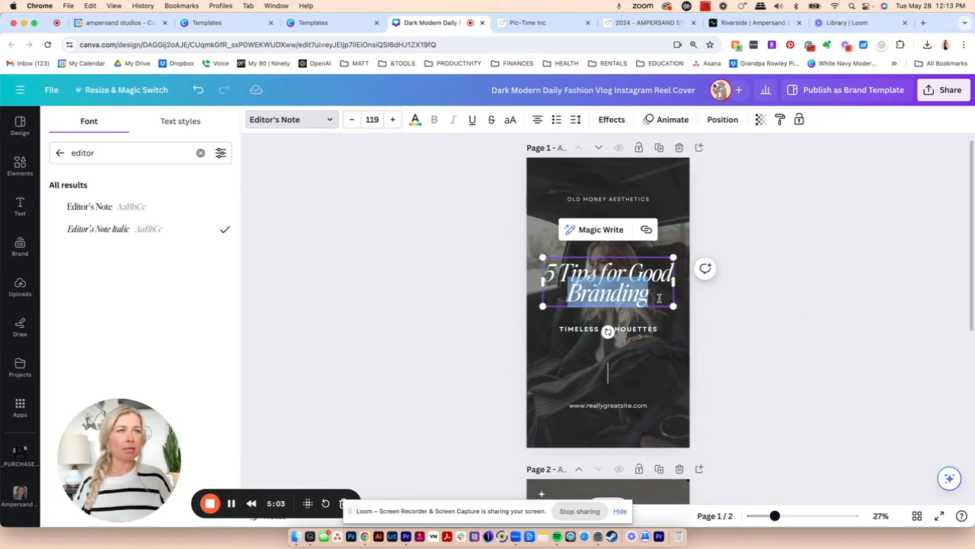
Step: Scale the title box up to font size 134 and center it horizontally on the cover
left_click_drag(670, 306, 690, 313)
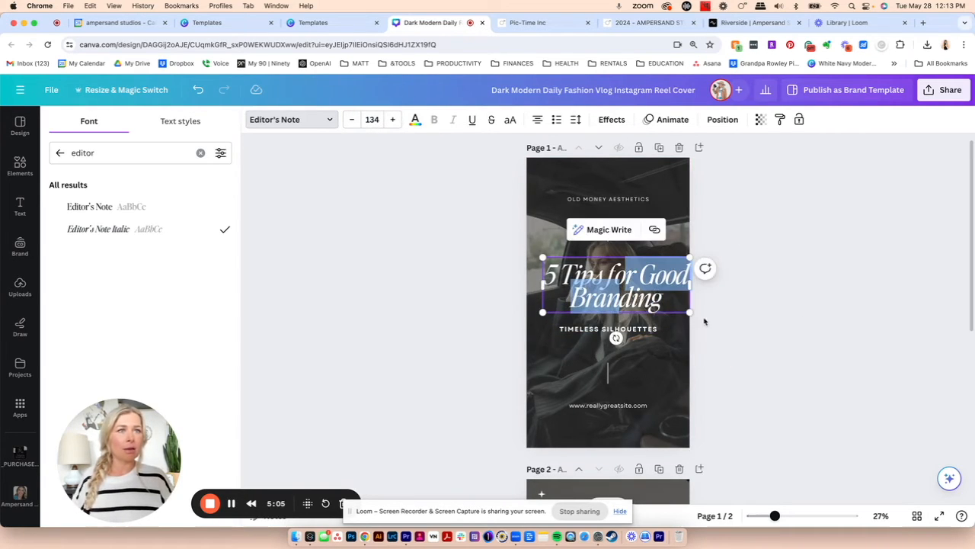
left_click(721, 239)
left_click_drag(656, 273, 648, 277)
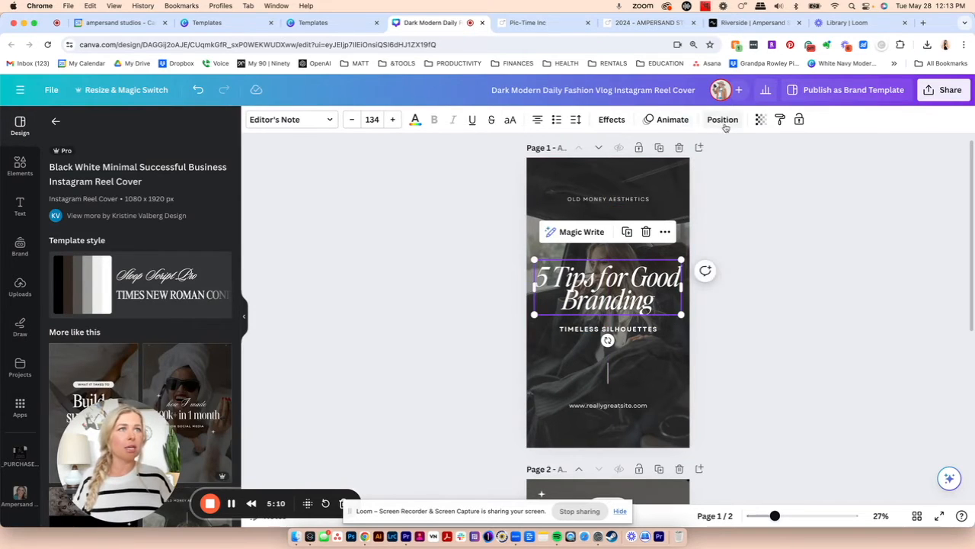
Step: Set the title's line spacing to 1.01 and move the title slightly up, away from the "TIMELESS SILHOUETTES" line
left_click(575, 118)
left_click_drag(595, 204, 605, 205)
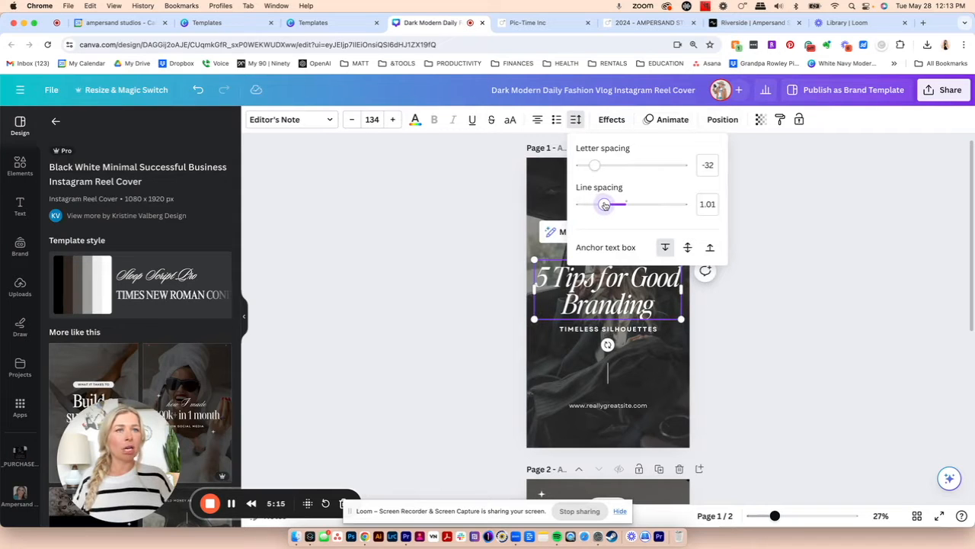
left_click(778, 281)
left_click(840, 307)
left_click(643, 309)
left_click_drag(643, 310, 643, 304)
left_click(751, 251)
Step: Replace the "OLD MONEY AESTHETICS" text on page 1 with "BRANDING TIPS"
double_click(638, 201)
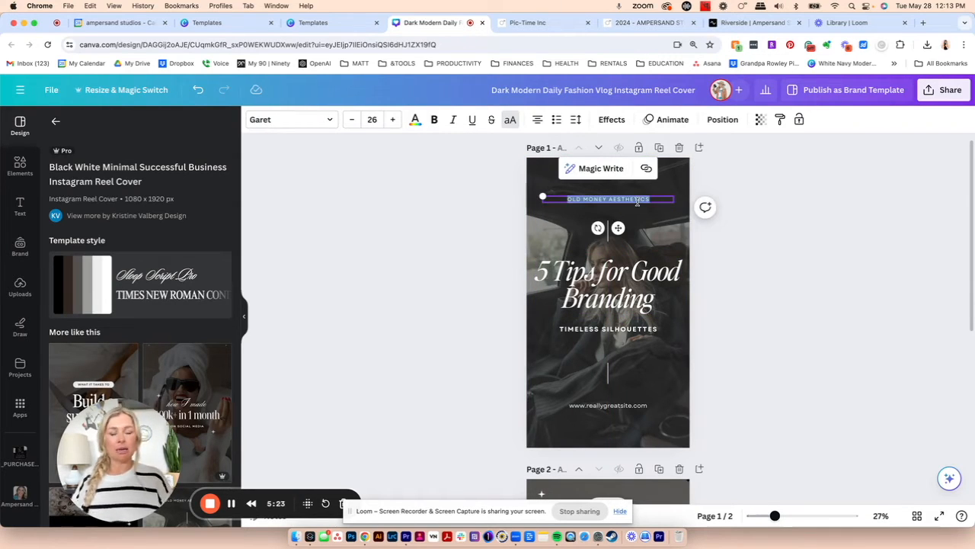
type("AMPERSAD")
key("BackSpace")
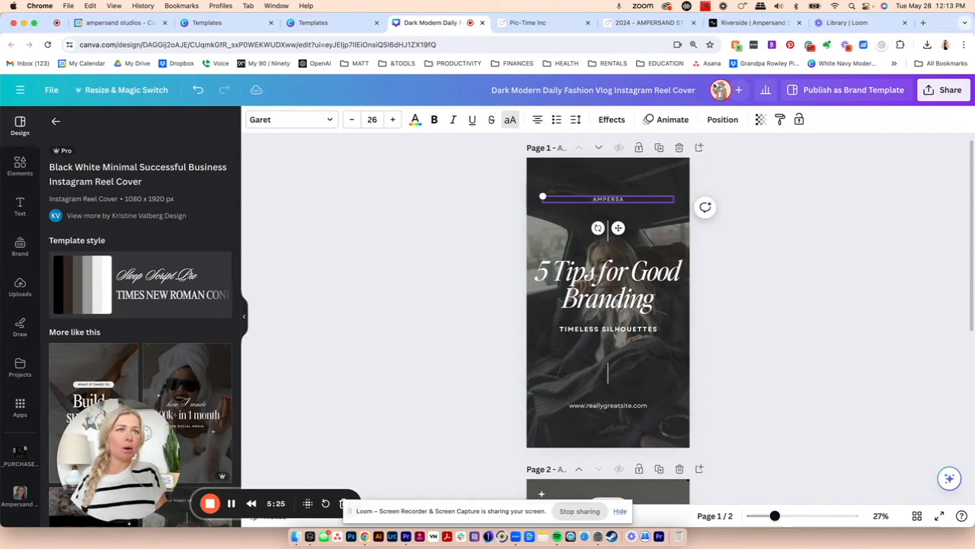
type("NG TIPS")
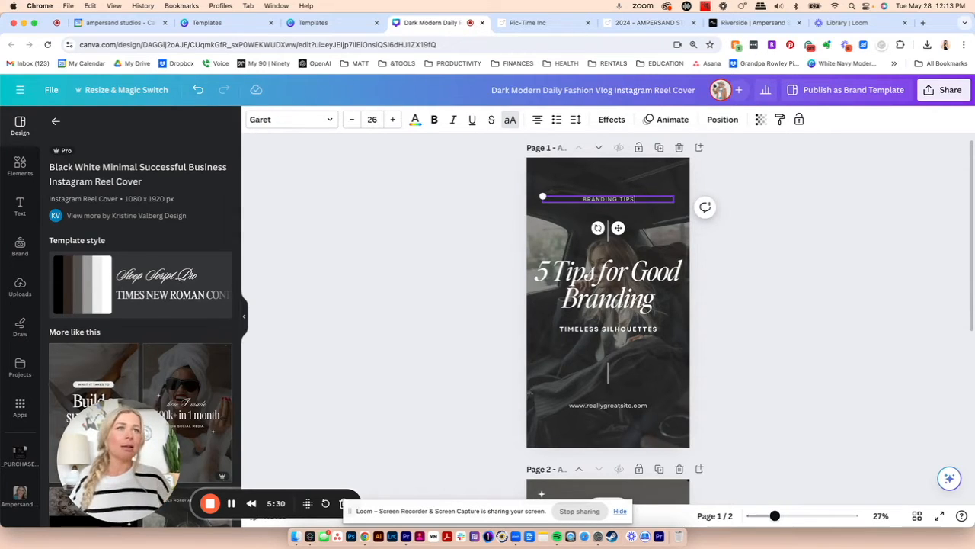
double_click(623, 408)
left_click_drag(631, 404, 562, 403)
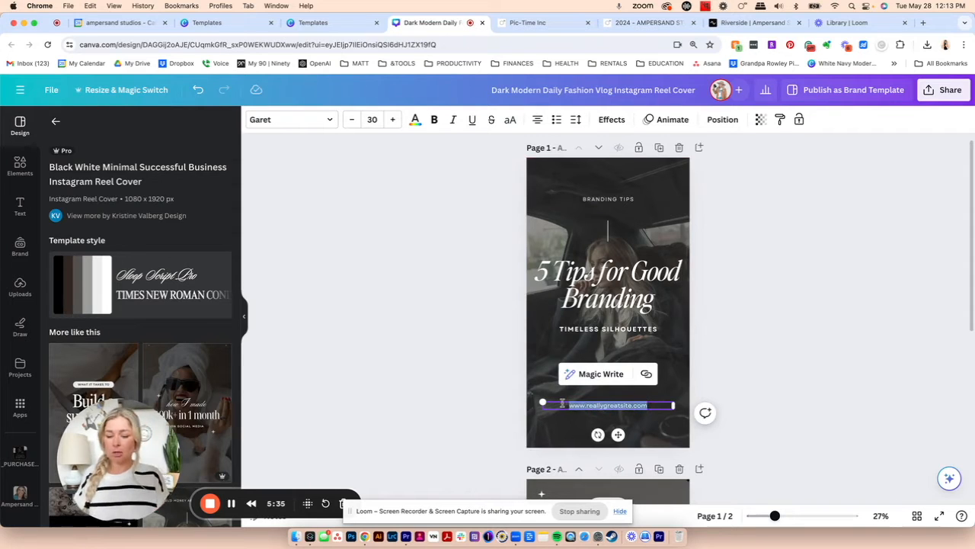
type("@ampersand")
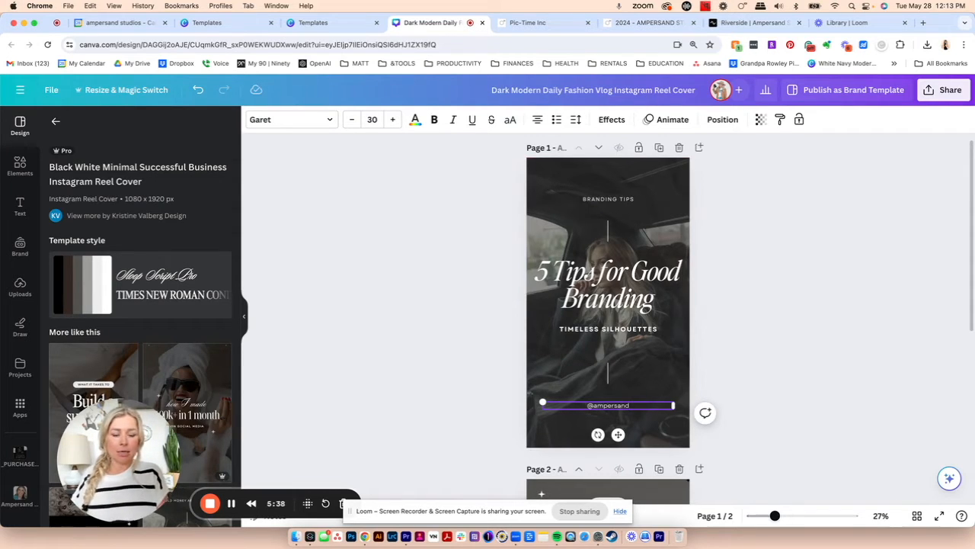
type("_studios")
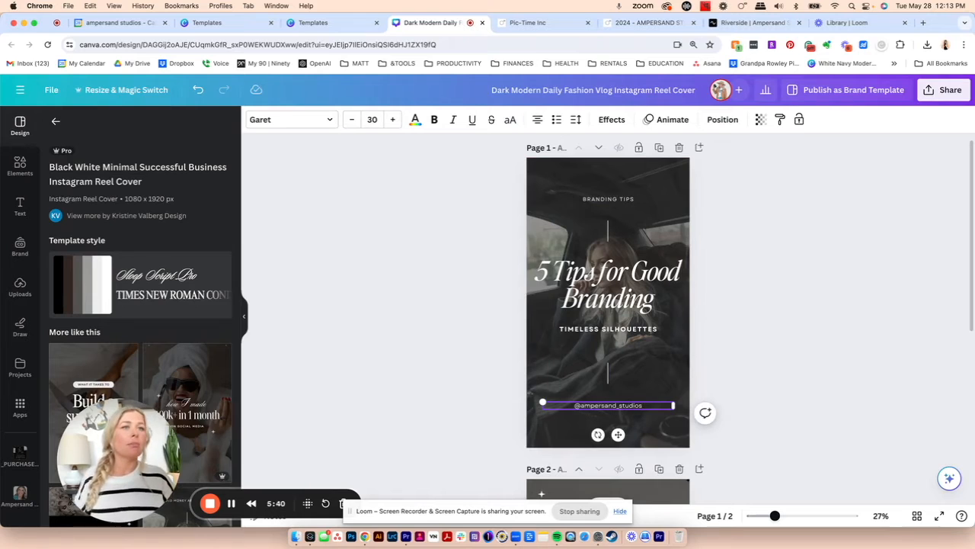
left_click(623, 374)
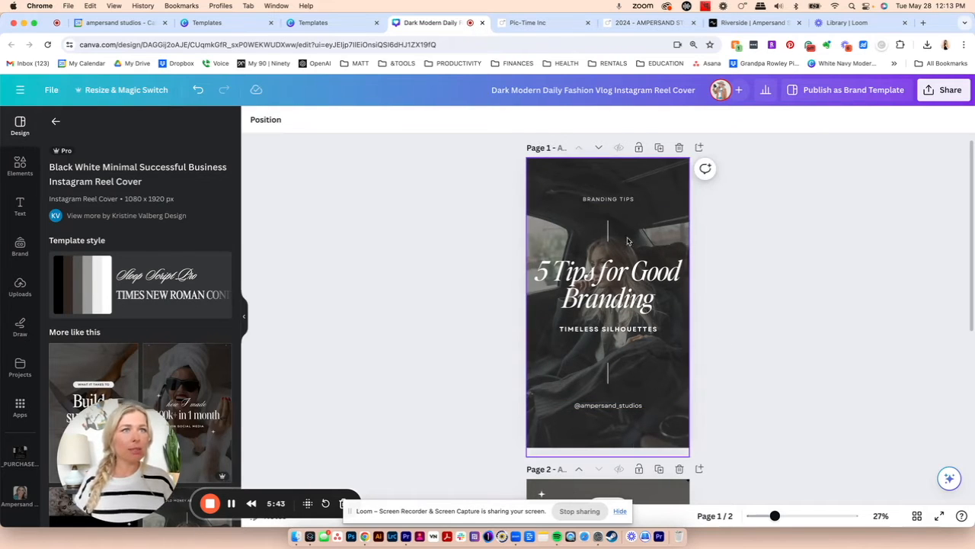
left_click(624, 200)
left_click(634, 406, "shift")
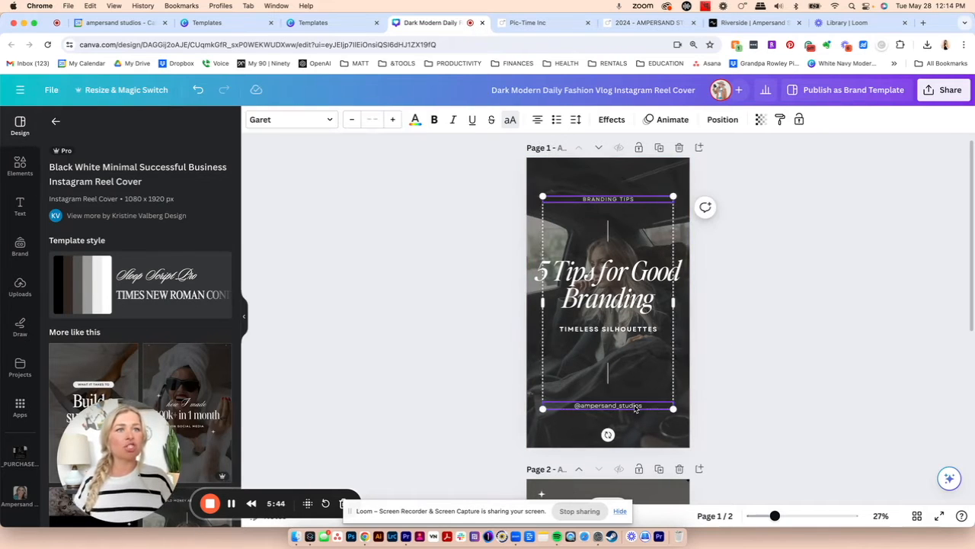
left_click(289, 122)
type("editor")
left_click_drag(112, 153, 59, 152)
type("mr")
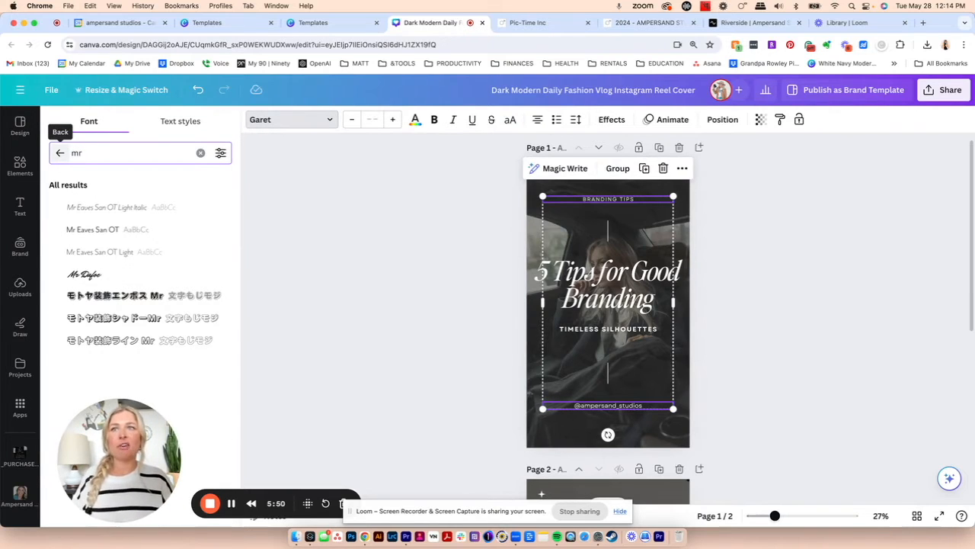
left_click(96, 229)
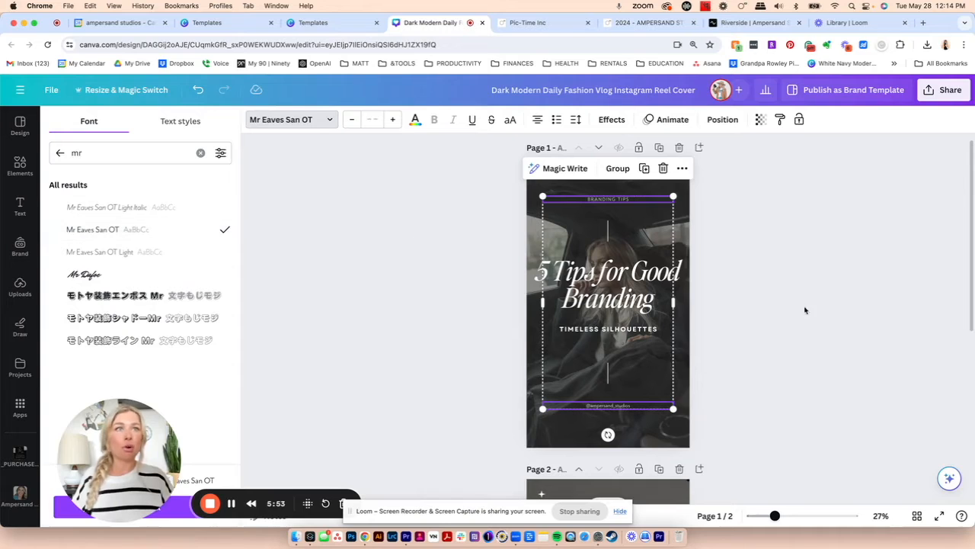
left_click(390, 120)
left_click(389, 123)
left_click(389, 123)
left_click(391, 122)
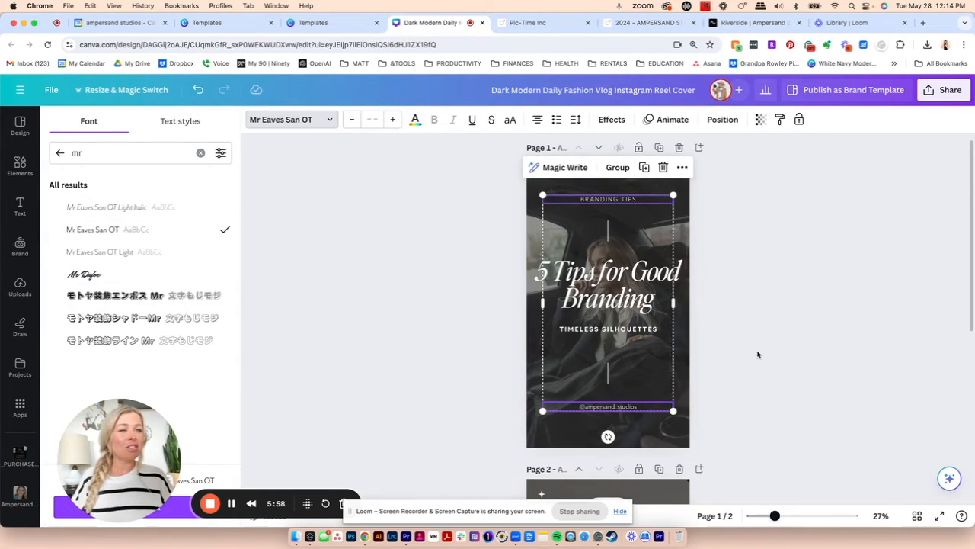
left_click(669, 439)
left_click(670, 444)
left_click(635, 407)
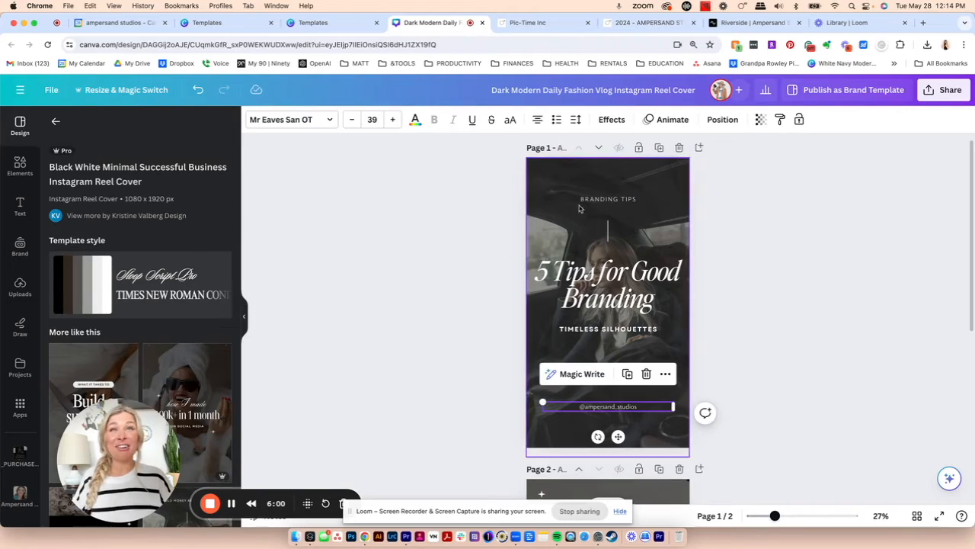
left_click(393, 119)
left_click(393, 120)
left_click(394, 119)
left_click(393, 120)
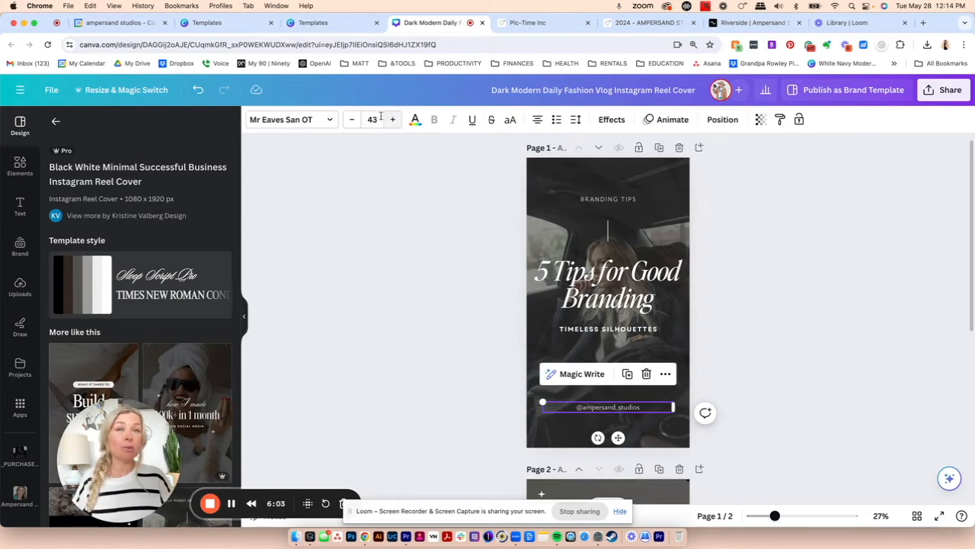
left_click(576, 120)
left_click_drag(599, 166, 609, 167)
left_click(781, 352)
left_click(729, 287)
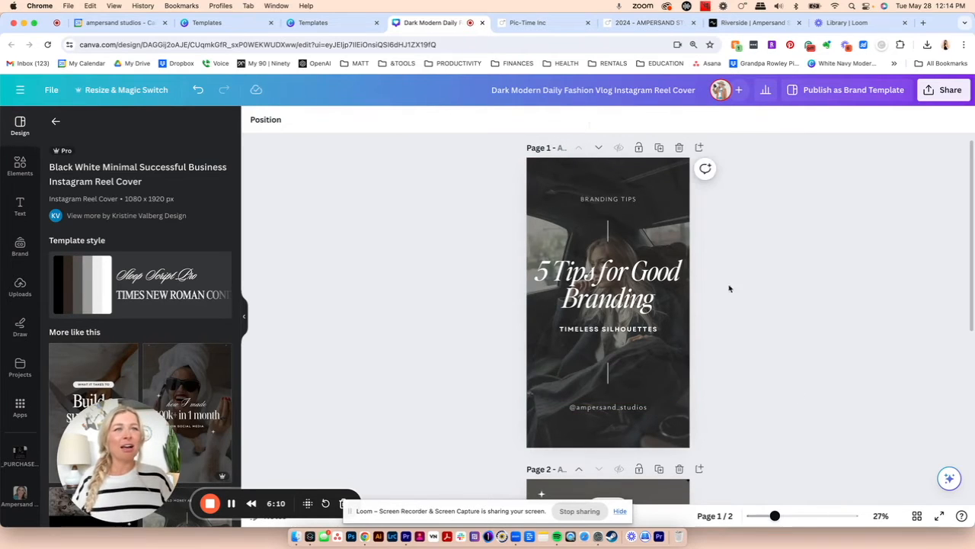
Step: Change the font of the "TIMELESS SILHOUETTES" subtitle to Brandon Grotesque
left_click(640, 328)
left_click(270, 121)
left_click_drag(140, 152, 26, 145)
key("BackSpace")
type("Brandon")
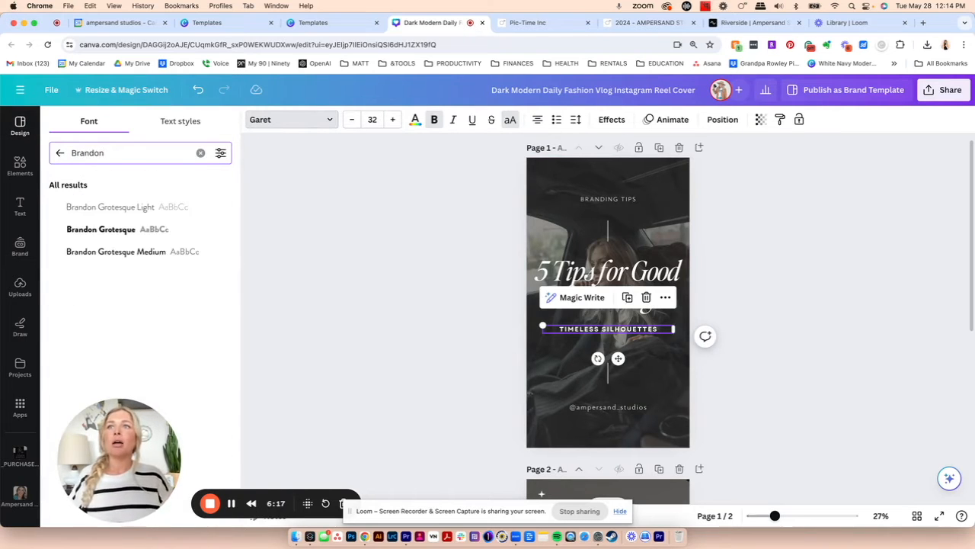
left_click(100, 229)
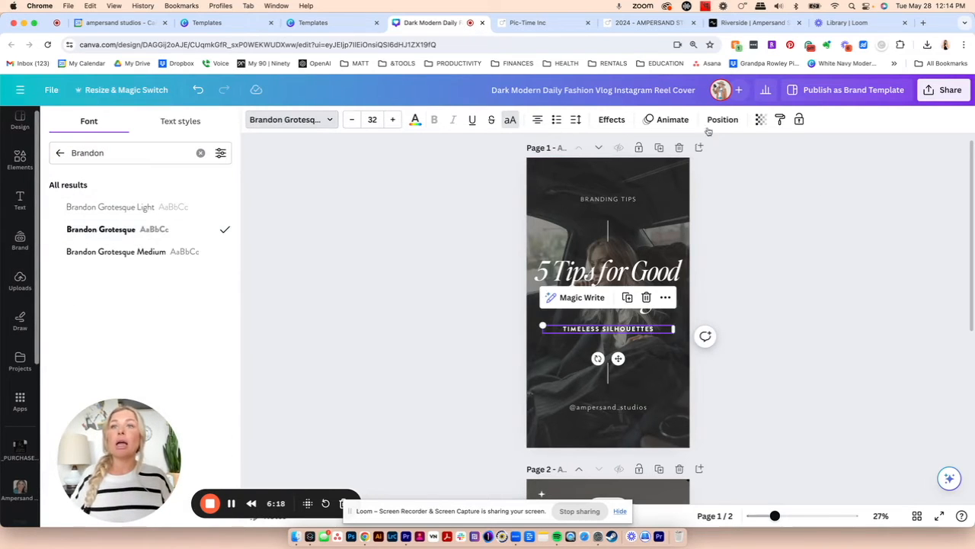
left_click(816, 342)
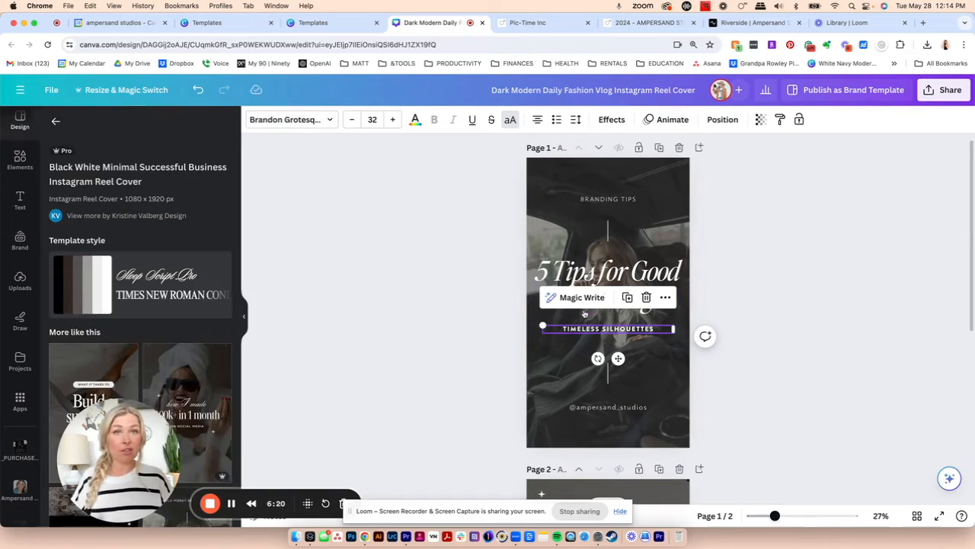
Step: Review the Ampersand Brand Kit, including its logos, color palettes, fonts, brand voice and photos
left_click(21, 238)
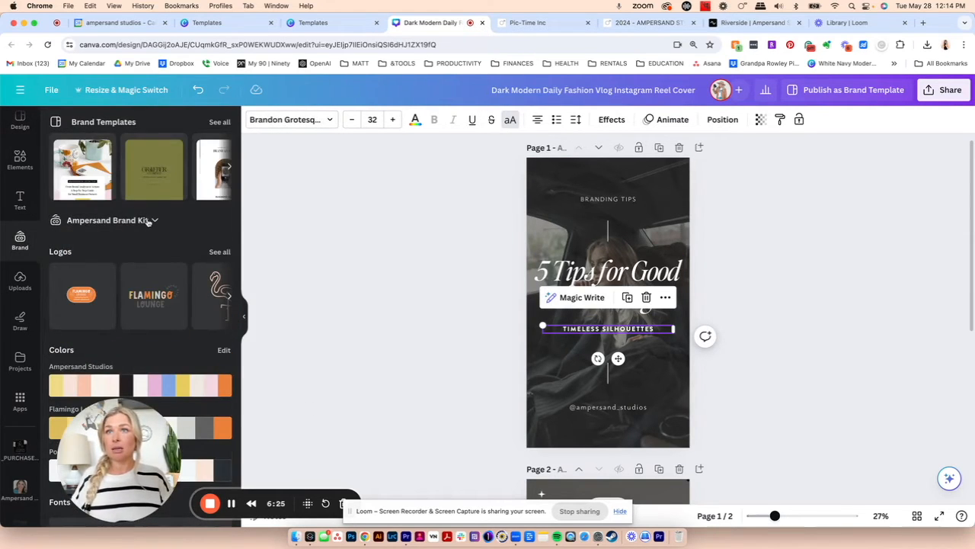
left_click(151, 220)
scroll(435, 261, "down", 5)
scroll(426, 259, "up", 5)
left_click(220, 244)
scroll(79, 317, "down", 5)
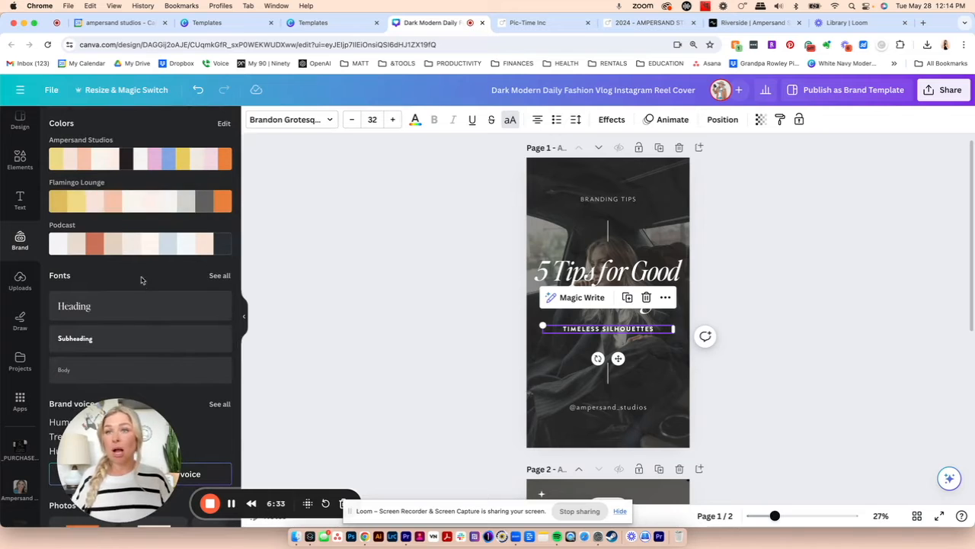
scroll(142, 274, "down", 5)
scroll(140, 287, "down", 2)
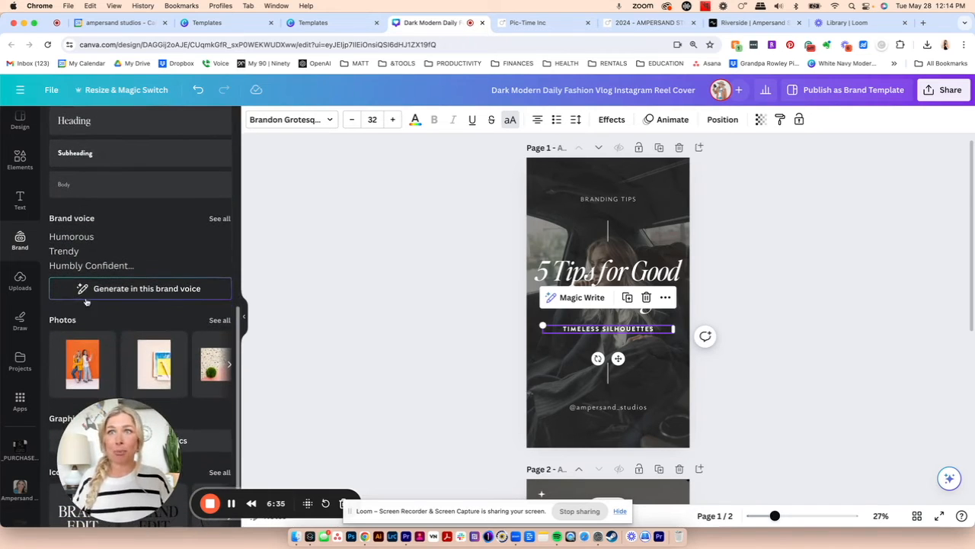
scroll(159, 339, "up", 10)
scroll(159, 338, "up", 2)
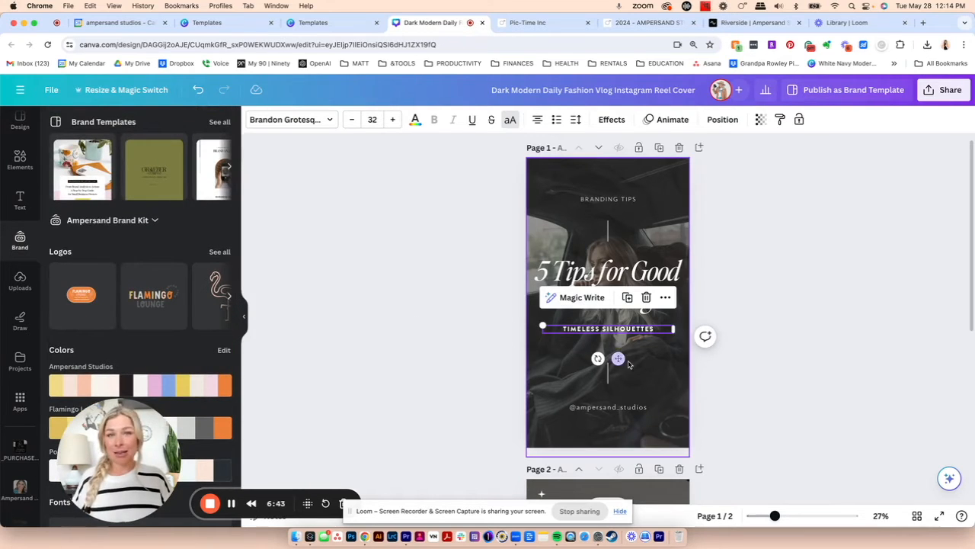
Step: Replace page 1's background with the uploaded photo of the woman in a pink blazer against an orange wall
left_click(722, 381)
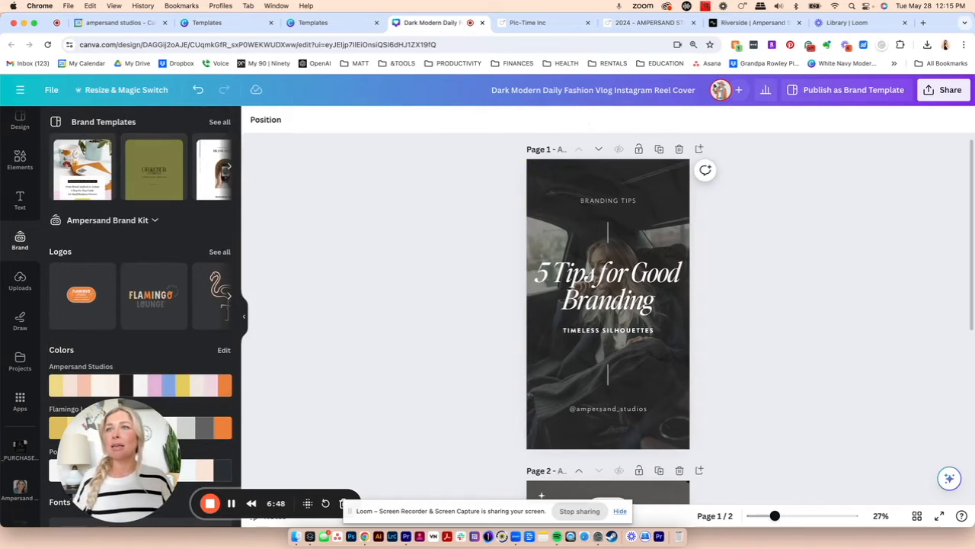
left_click(20, 280)
left_click_drag(133, 274, 547, 363)
right_click(550, 367)
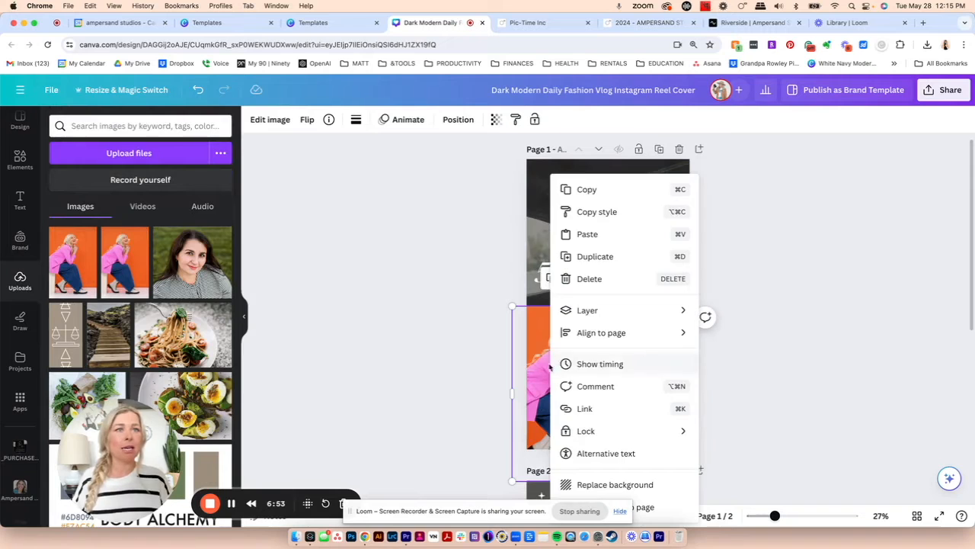
left_click(657, 487)
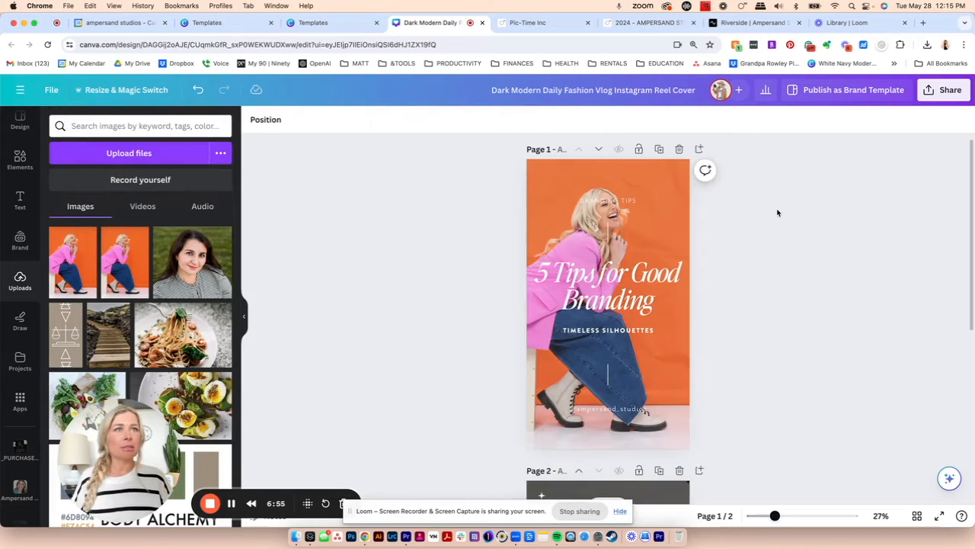
left_click_drag(662, 242, 670, 212)
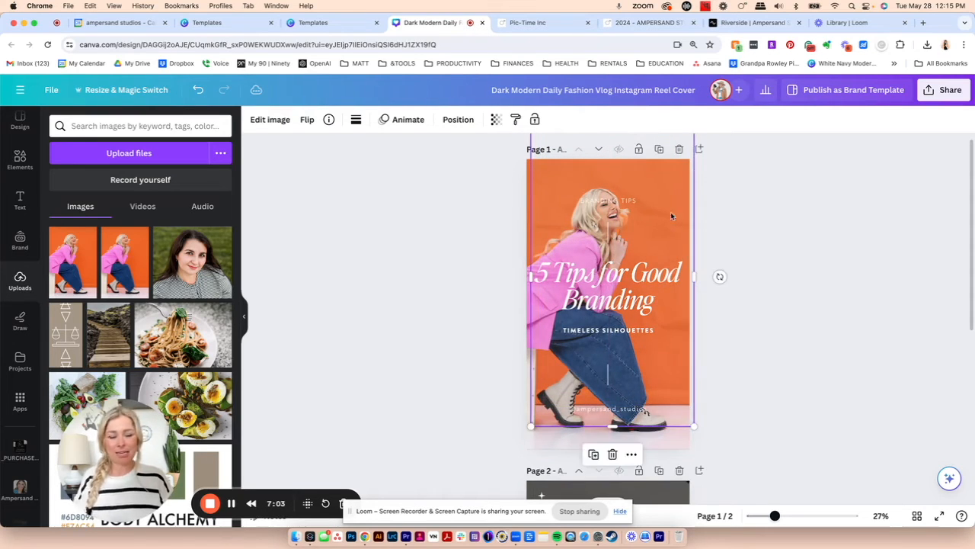
left_click(767, 222)
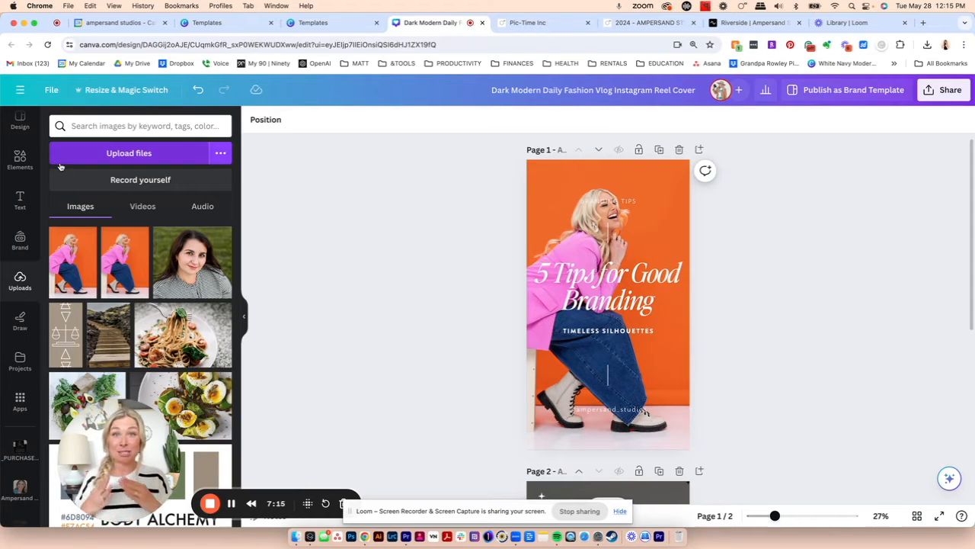
Step: Add a square shape to page 1 and enlarge it to span the page width behind the title text
left_click(16, 158)
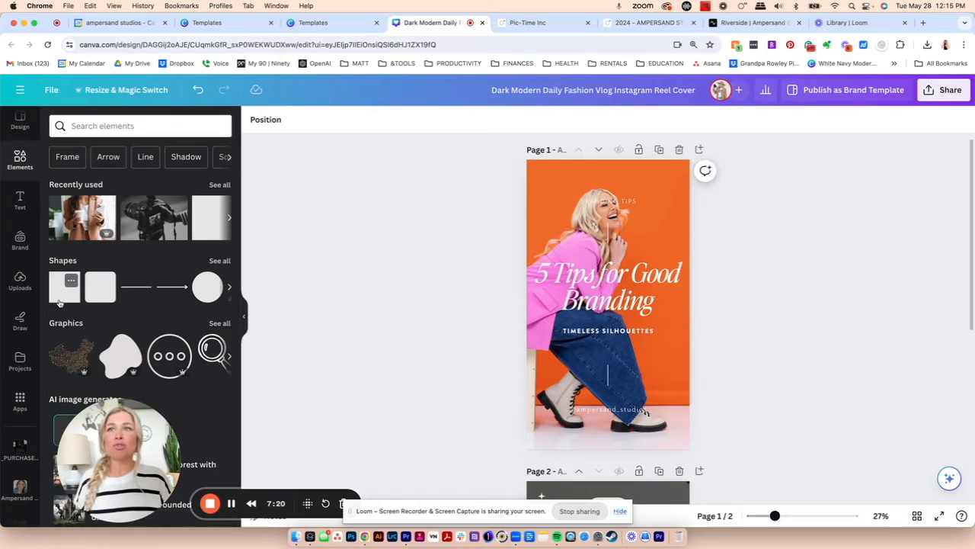
left_click(63, 291)
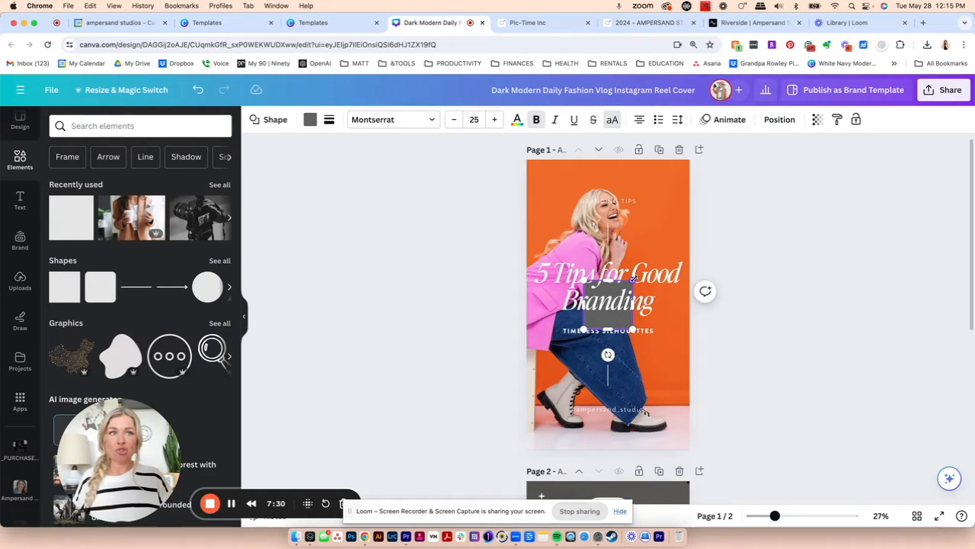
left_click_drag(633, 278, 693, 223)
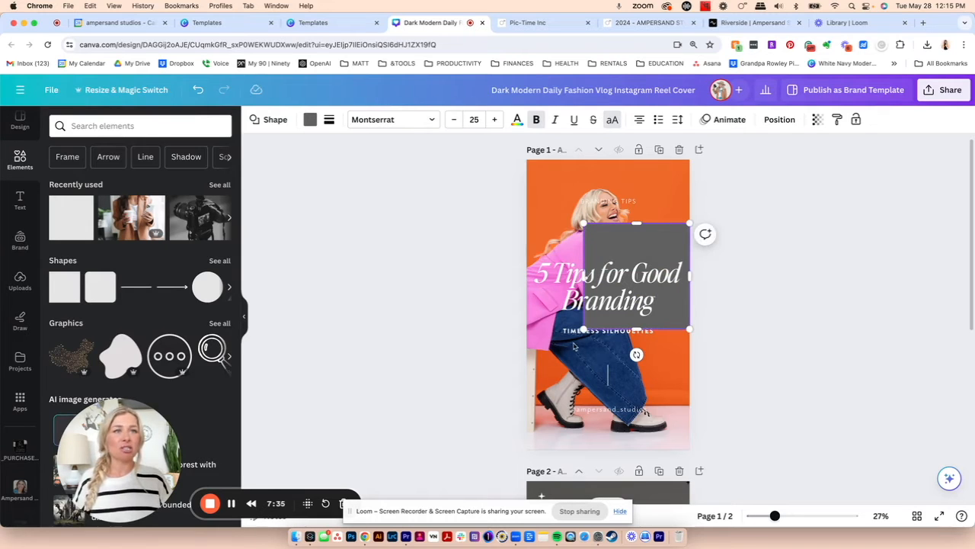
left_click_drag(583, 329, 525, 389)
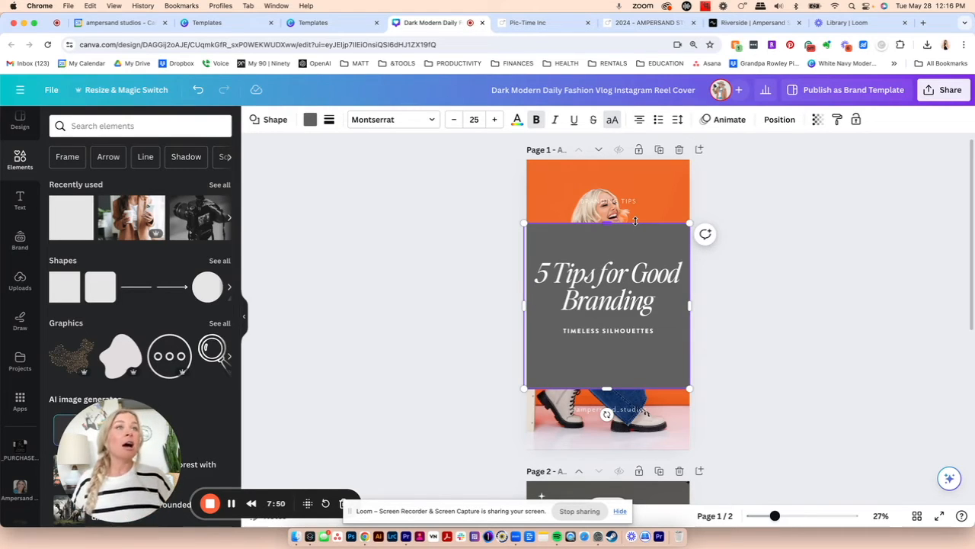
left_click_drag(524, 389, 527, 386)
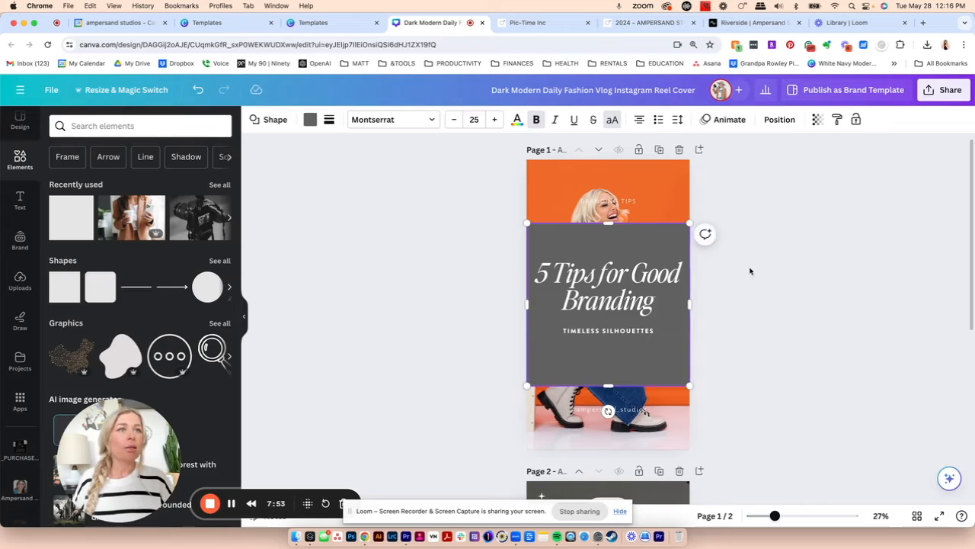
left_click(774, 397)
Step: Lower the gray square's opacity so the photo shows through behind the title
left_click(636, 341)
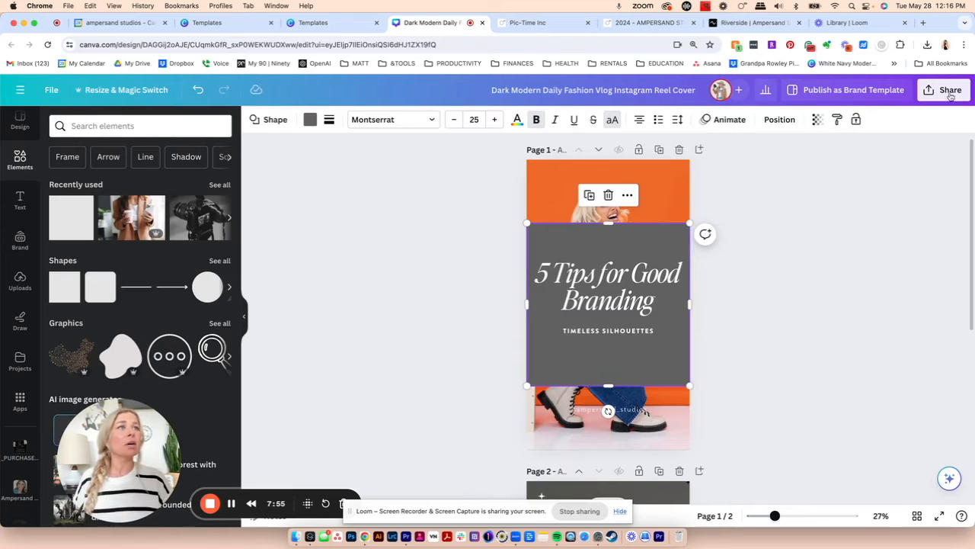
left_click(816, 119)
left_click_drag(806, 166, 751, 166)
left_click(792, 260)
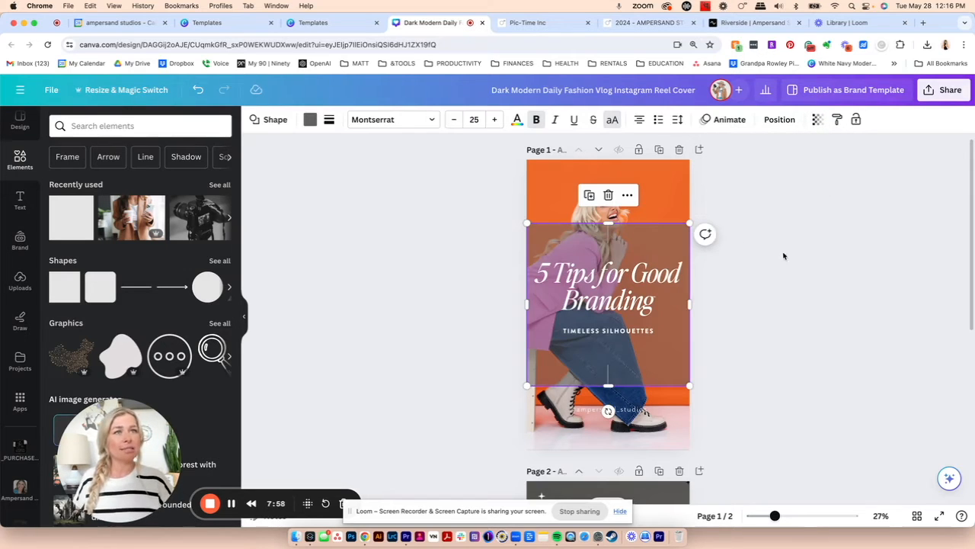
left_click(744, 326)
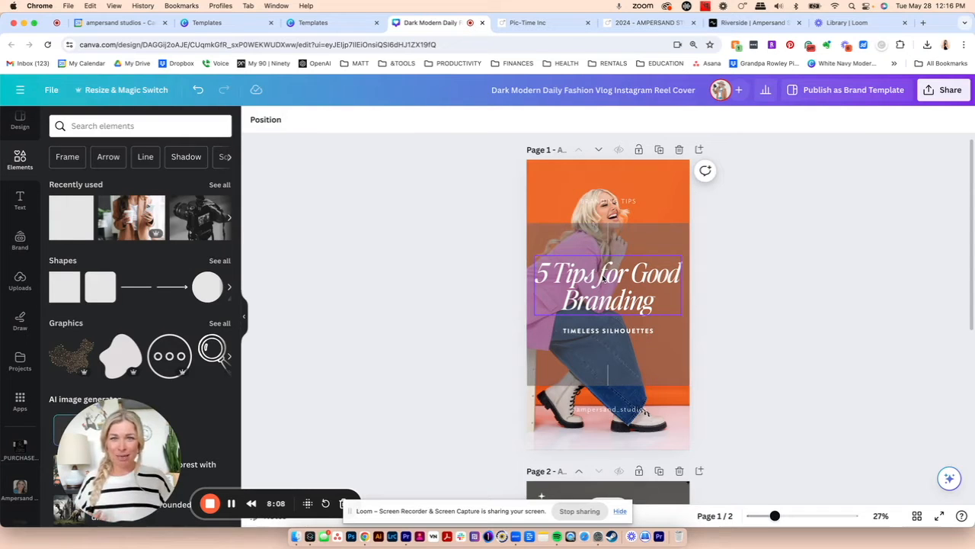
Step: Try moving the "BRANDING TIPS" line up above the woman's head, and undo the move
left_click(676, 196)
left_click(675, 196)
left_click(677, 187)
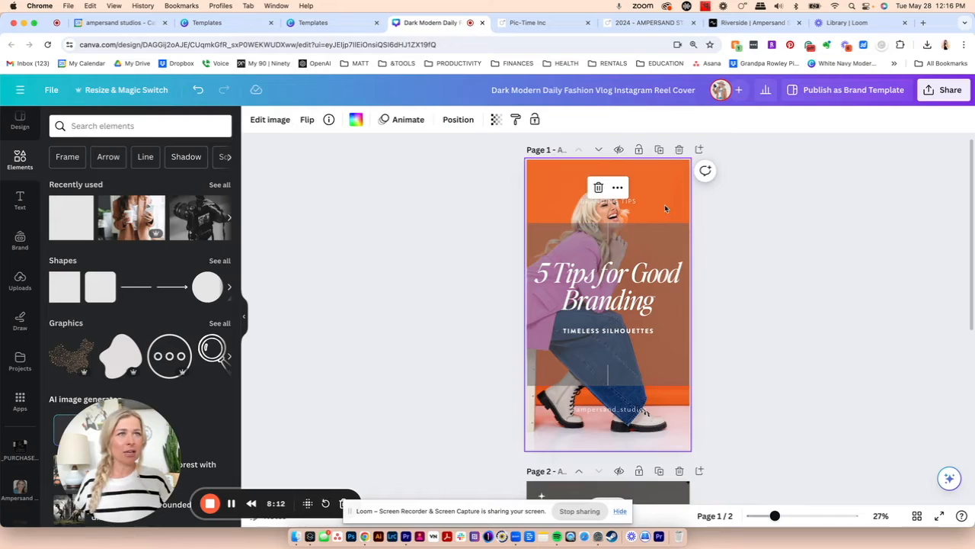
left_click_drag(665, 201, 668, 172)
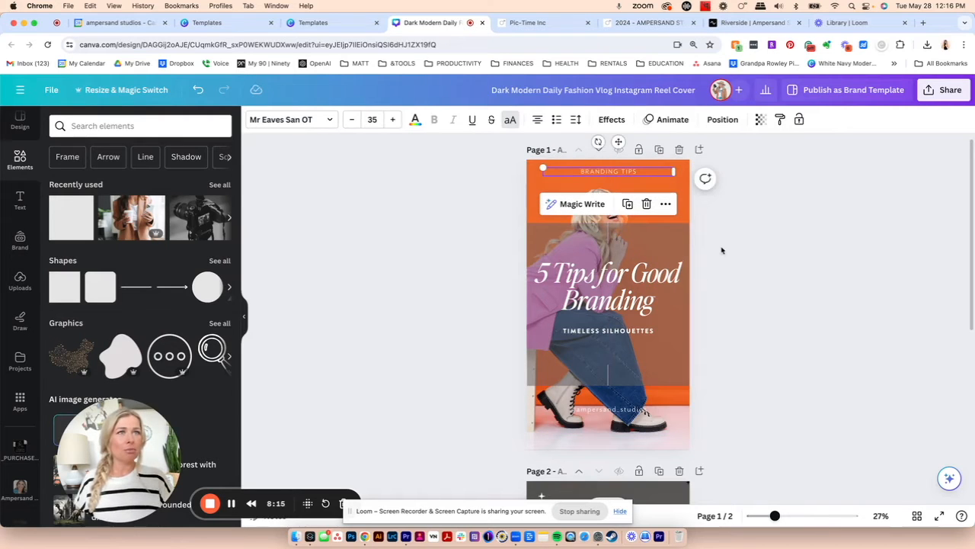
left_click(721, 250)
left_click(683, 207)
key("super+z")
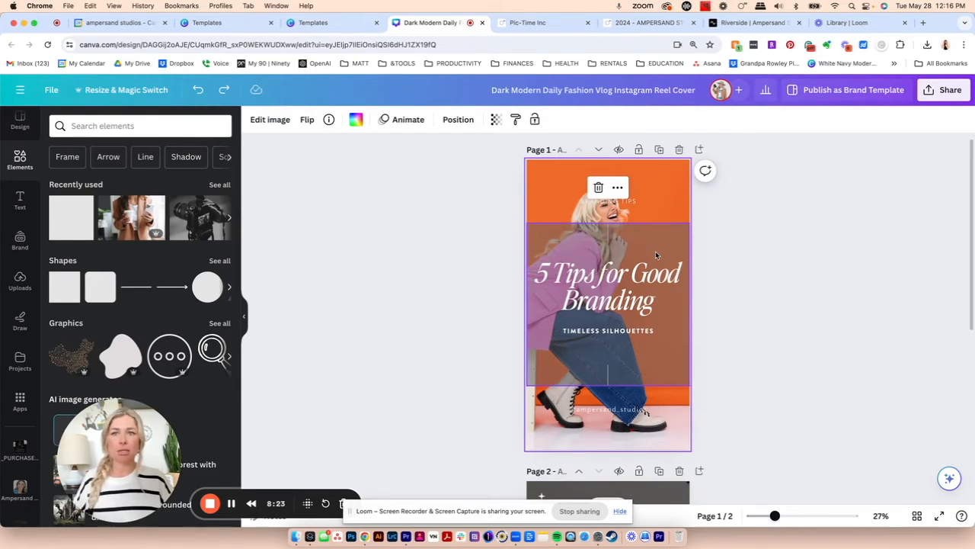
Step: Try resizing the background photo in the crop view, and leave the crop
left_click(739, 272)
left_click(668, 370)
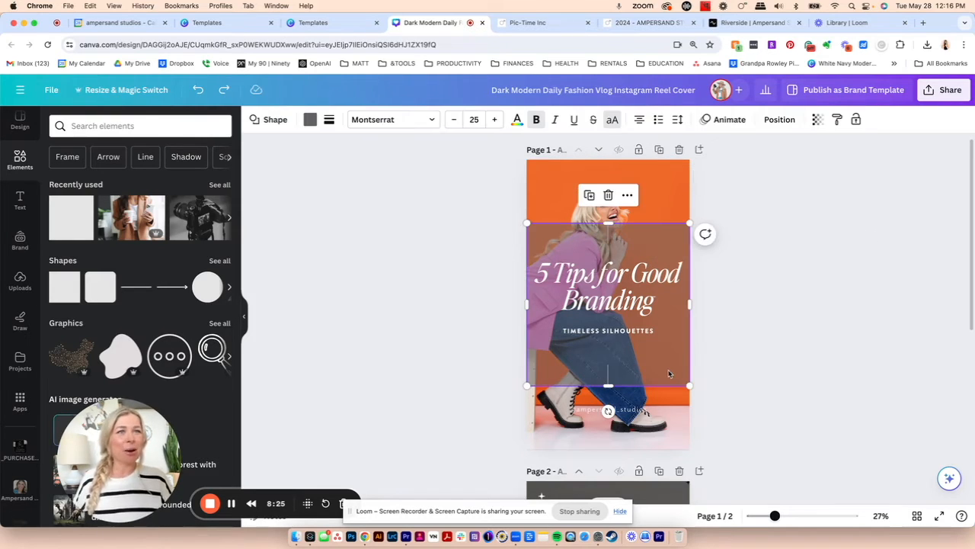
double_click(676, 440)
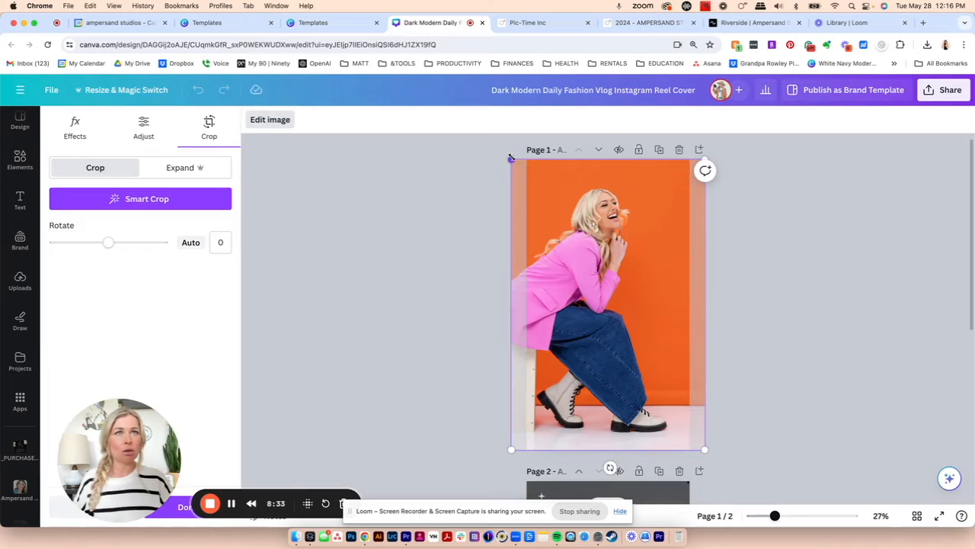
left_click_drag(707, 450, 757, 411)
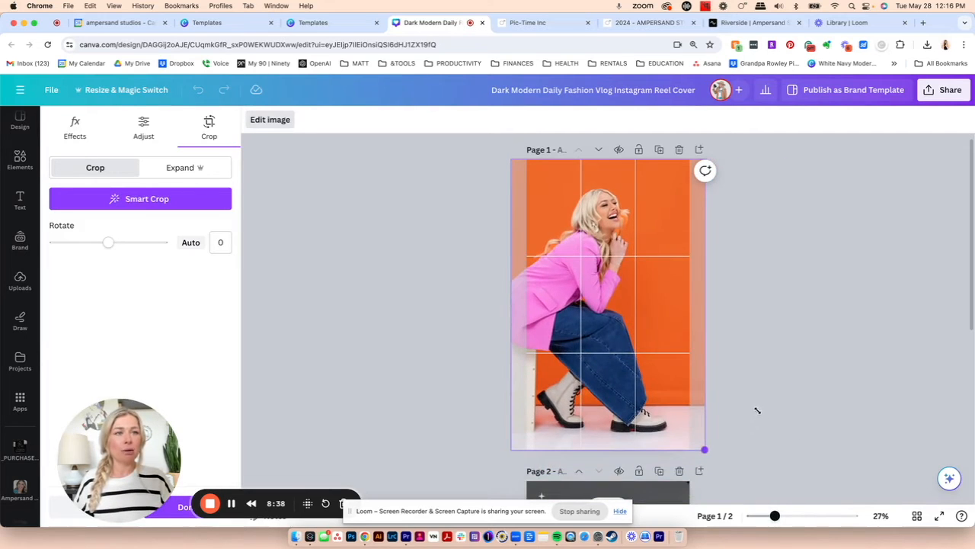
left_click(812, 418)
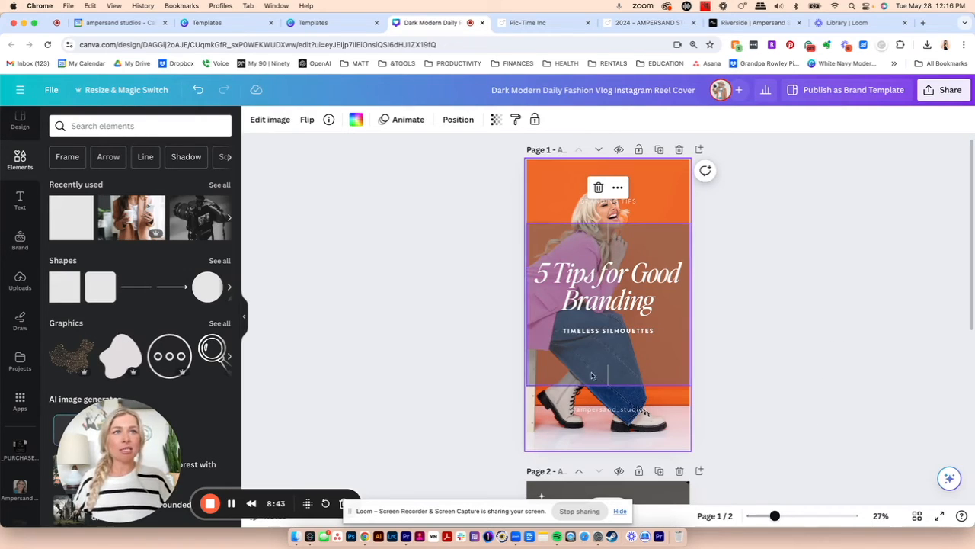
Step: Replace the gray square with a new one enlarged to cover the whole page, about 1,201 by 2,004 px
left_click(665, 369)
key("Delete")
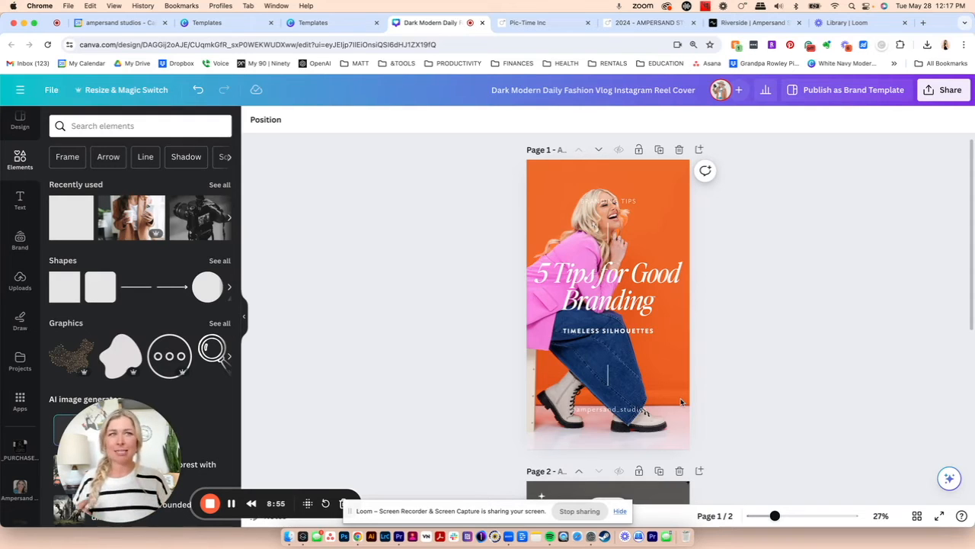
scroll(69, 214, "right", 1)
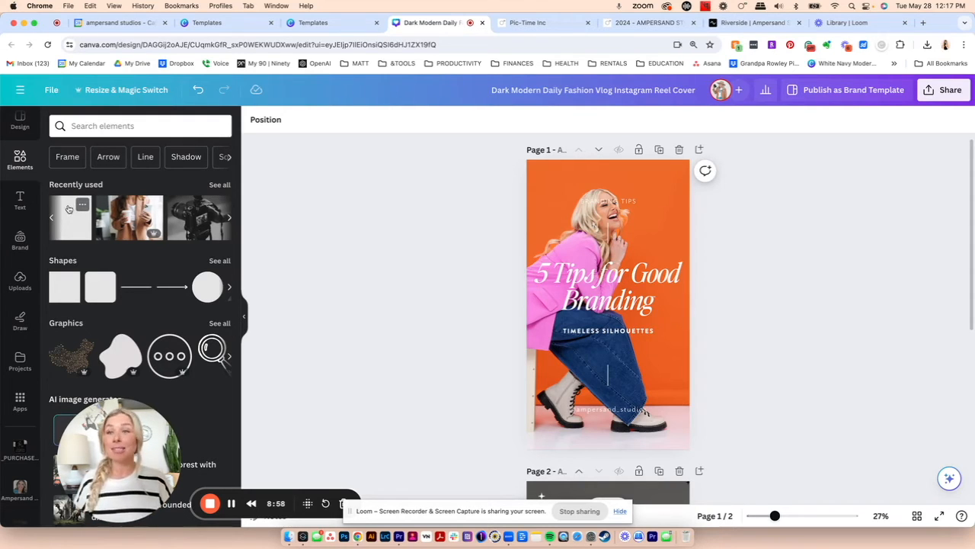
left_click(72, 223)
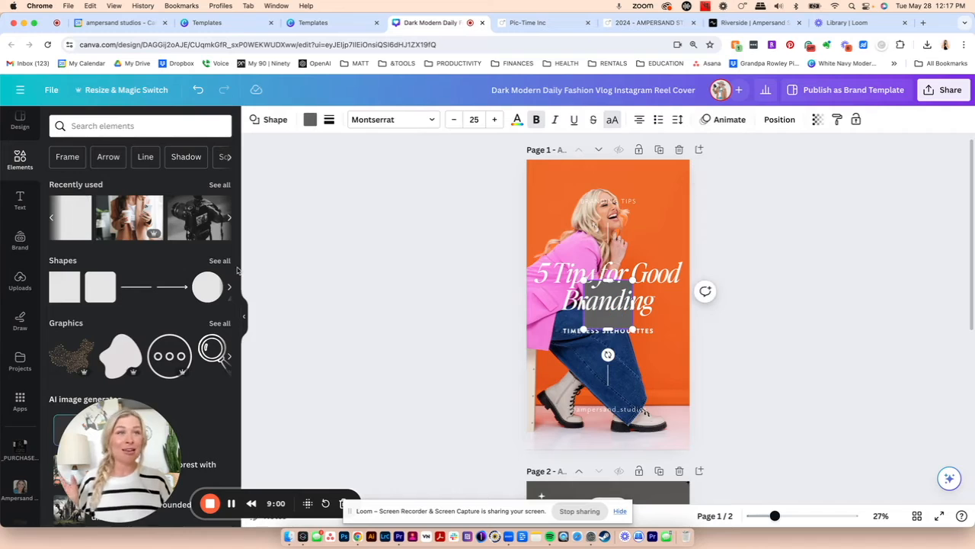
left_click_drag(632, 281, 700, 153)
left_click_drag(584, 329, 519, 458)
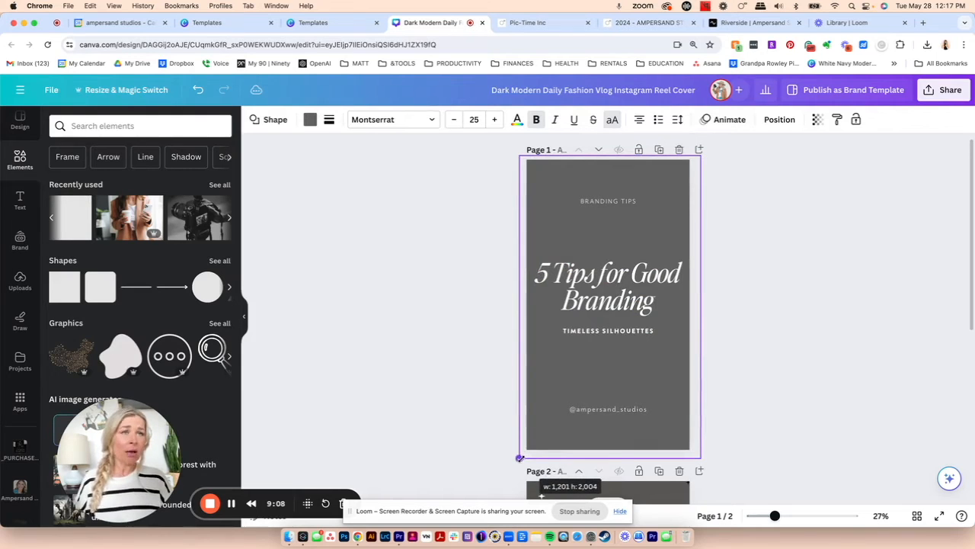
Step: Recolor the full-page overlay black and set its transparency to 24
left_click(309, 119)
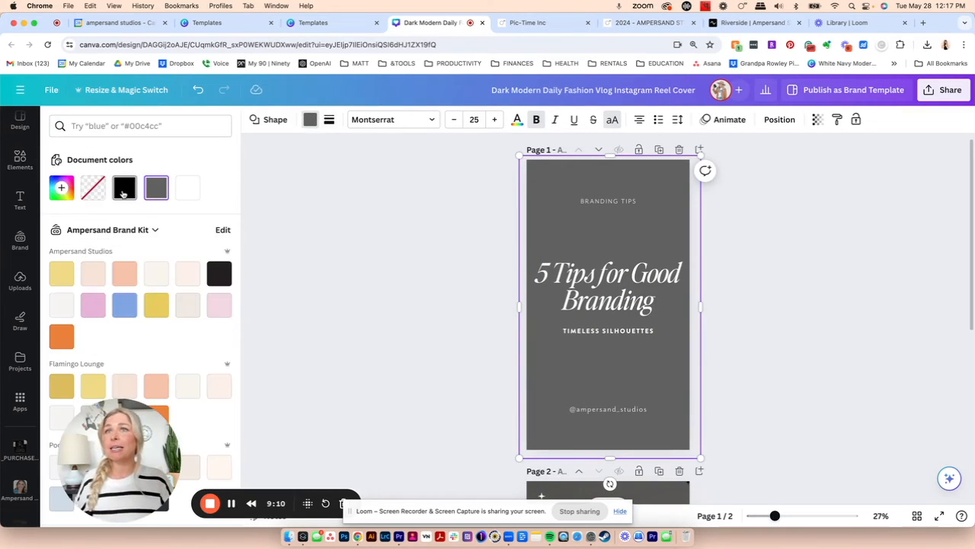
left_click(123, 192)
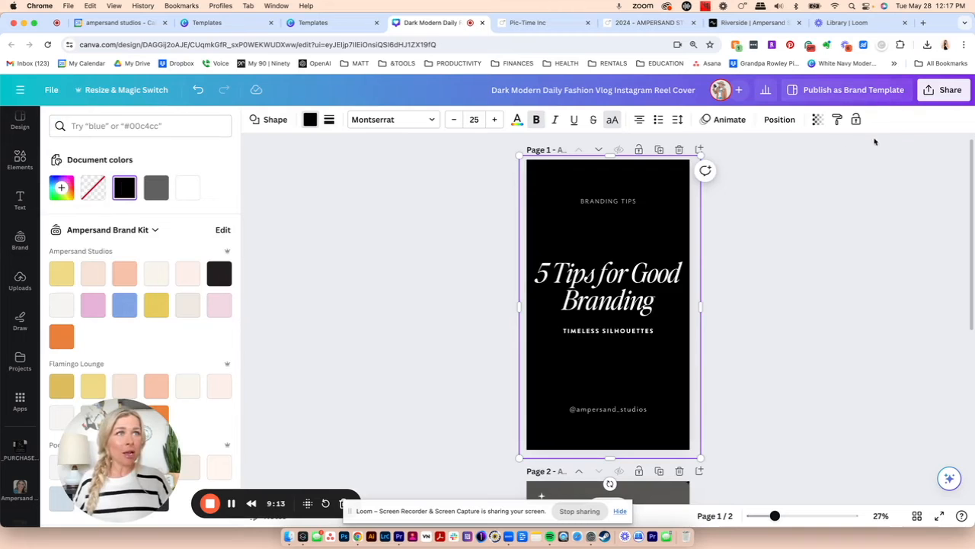
left_click(817, 120)
mouse_move(784, 166)
left_mouse_down()
mouse_move(711, 166)
mouse_move(781, 165)
left_mouse_up()
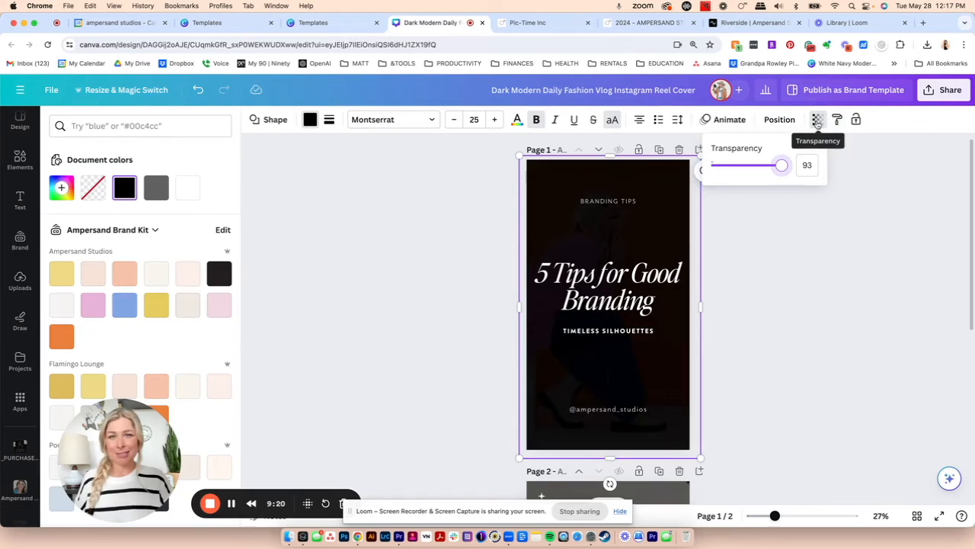
left_click_drag(781, 165, 729, 171)
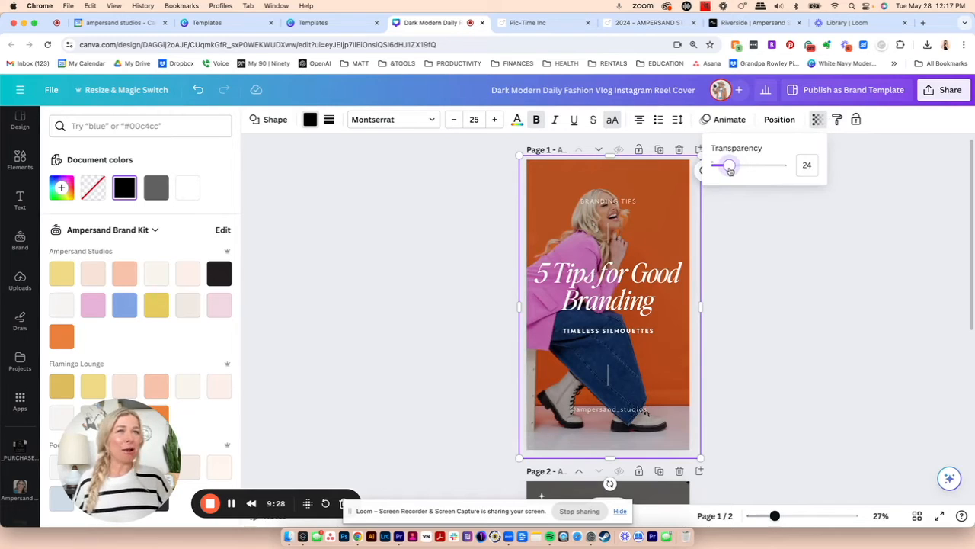
left_click(835, 399)
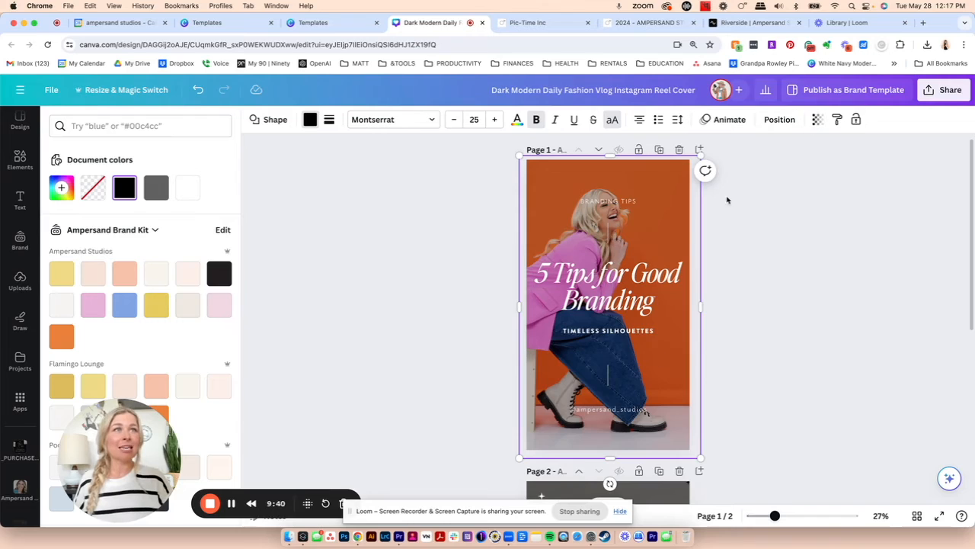
Step: Send the black overlay backward one layer in the stacking order
left_click(781, 120)
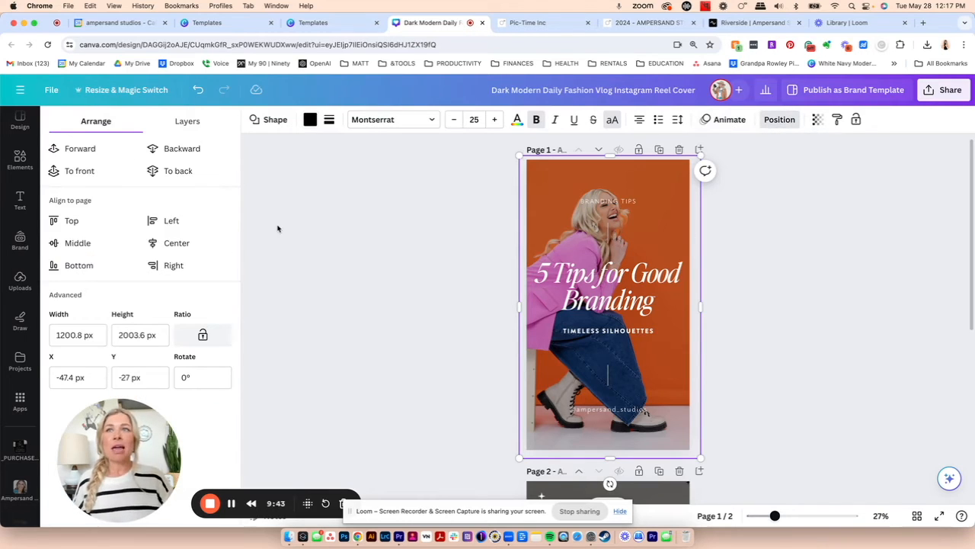
left_click(167, 149)
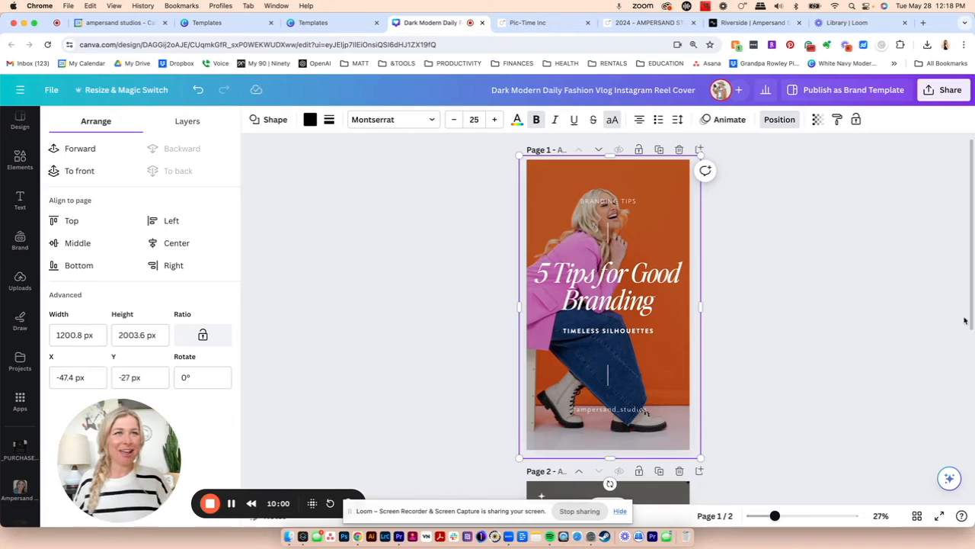
left_click(881, 274)
left_click(646, 204)
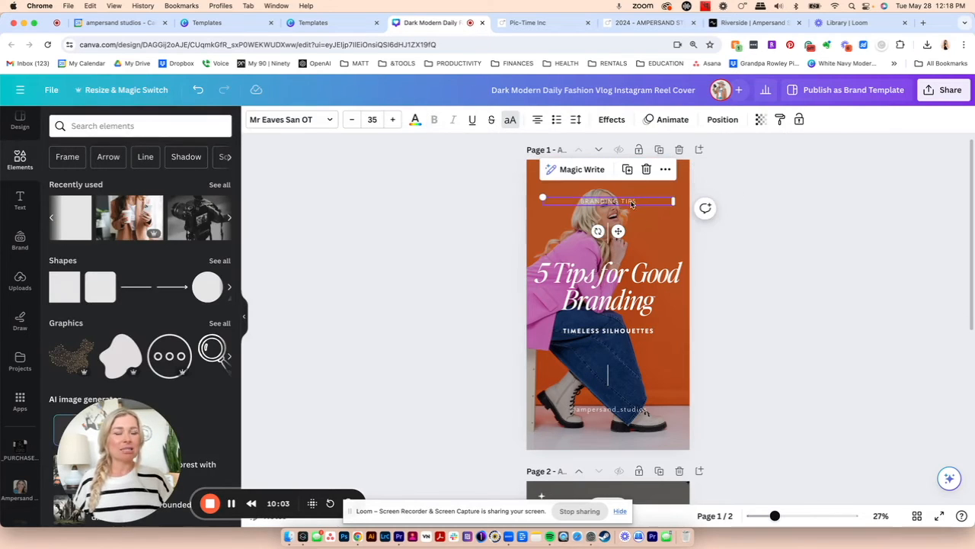
left_click(630, 204)
left_click(625, 192)
left_click_drag(628, 193, 628, 180)
left_click(832, 348)
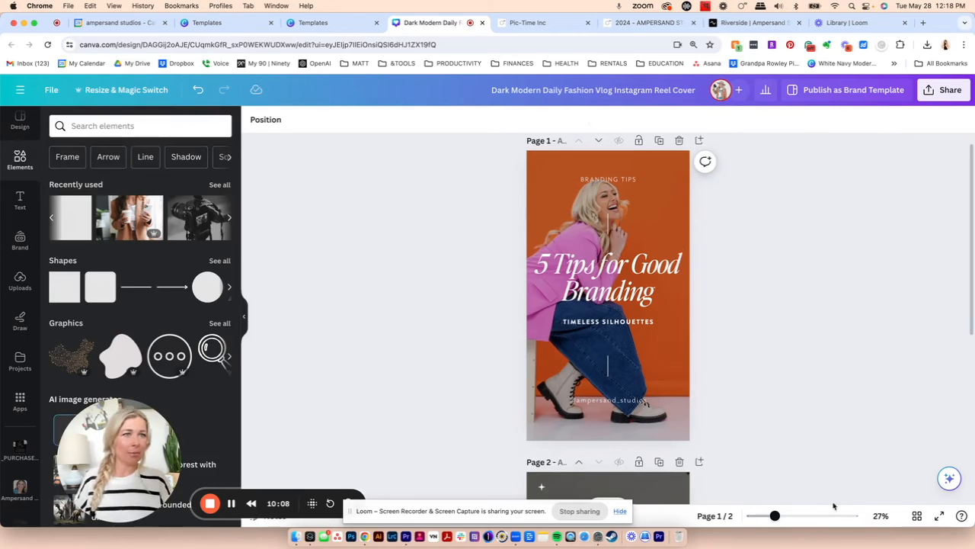
left_click_drag(605, 398, 603, 403)
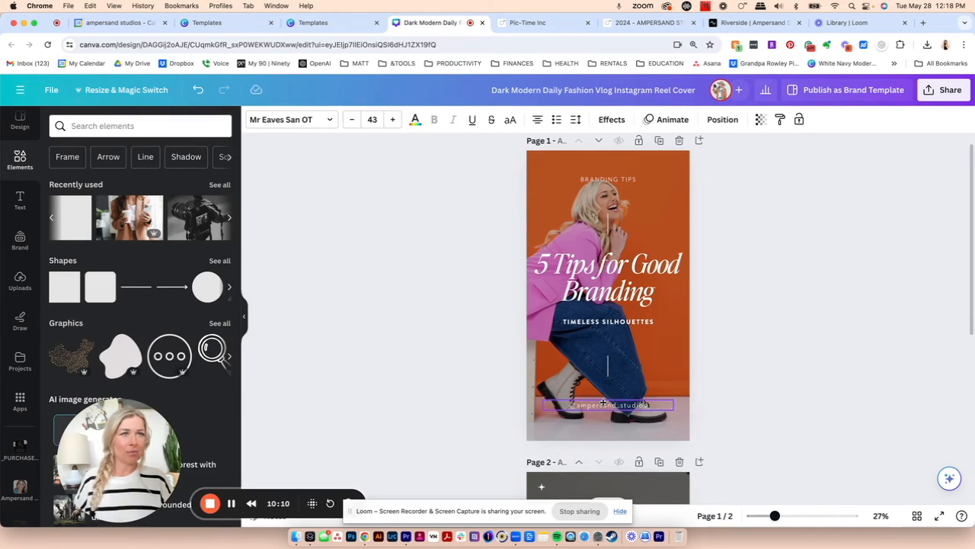
left_click(769, 369)
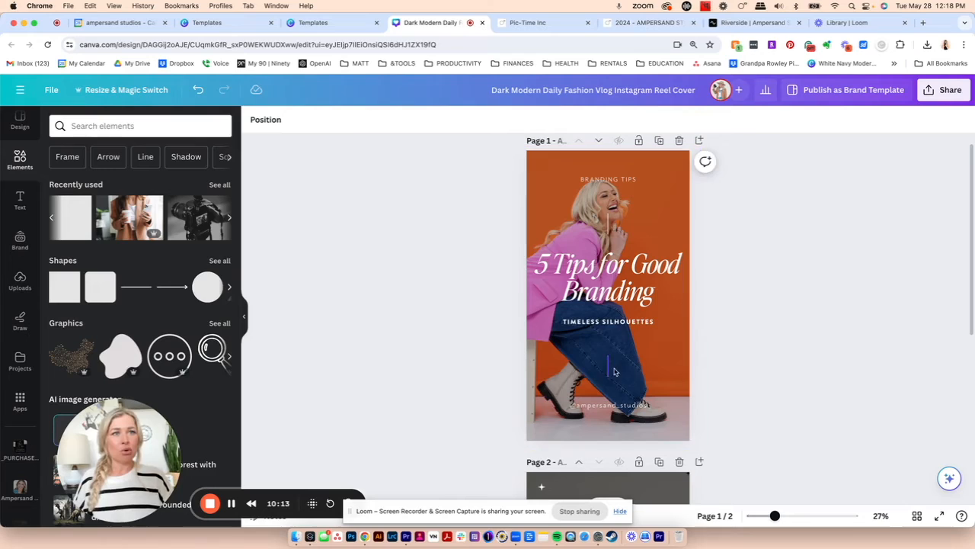
Step: Try lengthening the vertical lines below the subtitle and above the headline, and undo both changes
left_click(608, 373)
left_click_drag(607, 377, 609, 396)
left_click(786, 375)
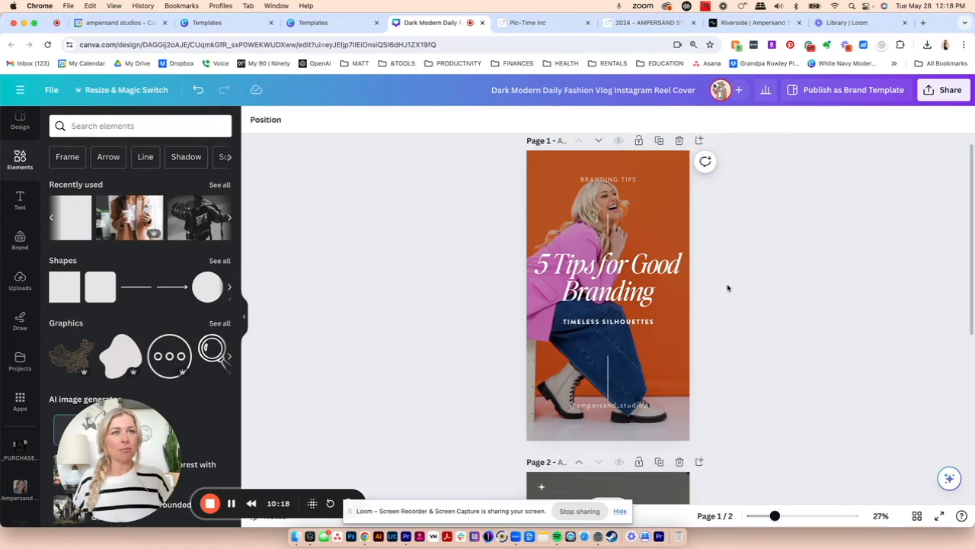
left_click(608, 217)
left_click_drag(608, 211, 608, 203)
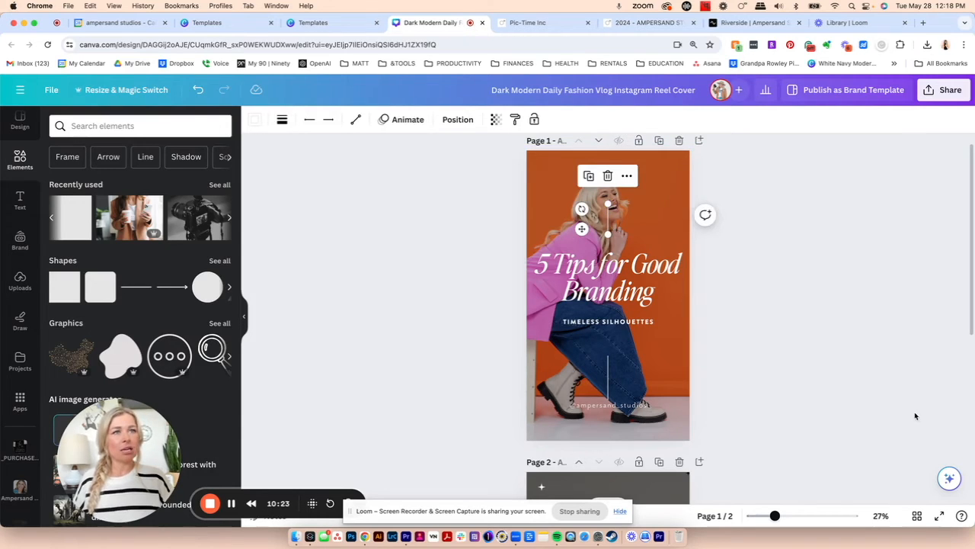
key("super+z")
left_click(837, 328)
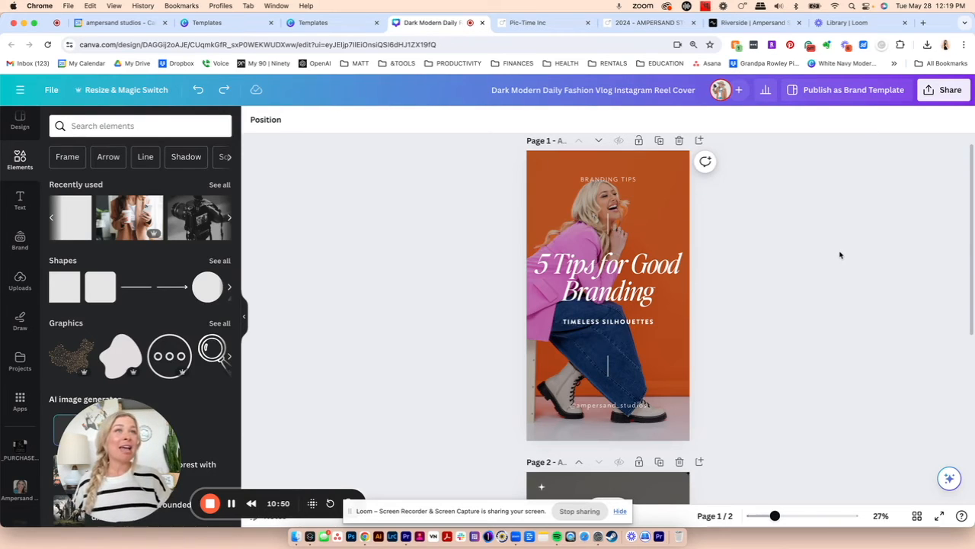
Step: Duplicate page 1 and replace the headline on the copy with "Take Better Photos"
left_click(659, 141)
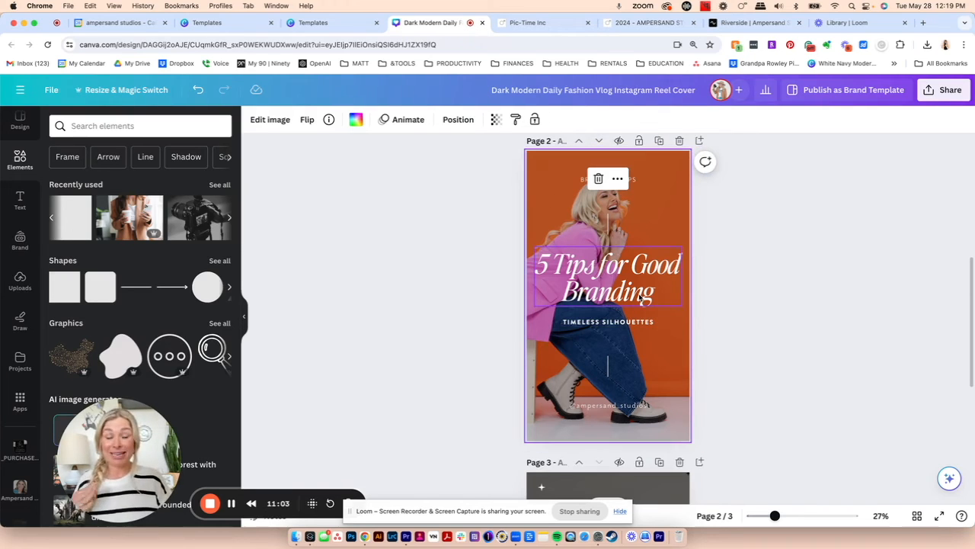
left_click(642, 301)
left_click_drag(655, 298, 536, 267)
key("BackSpace")
type("Take Better")
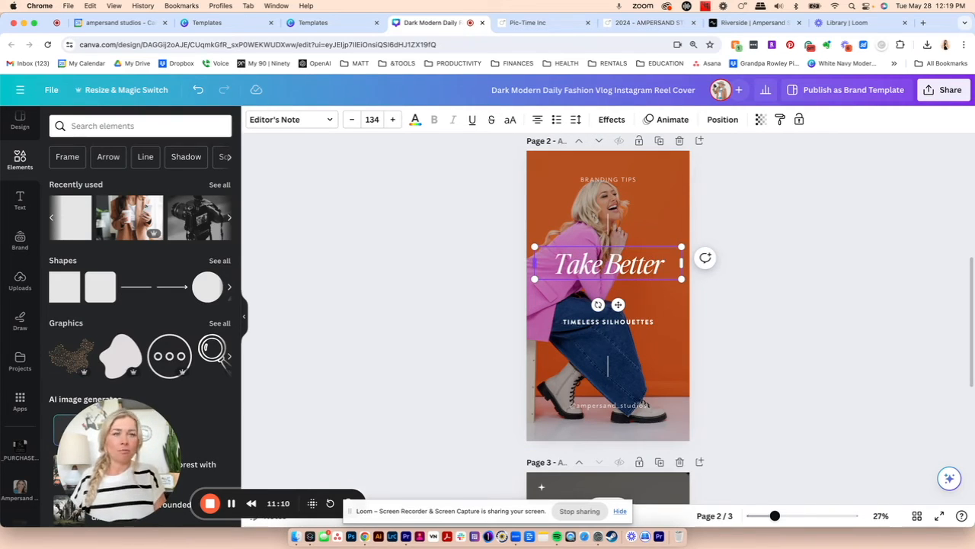
type(" Photos")
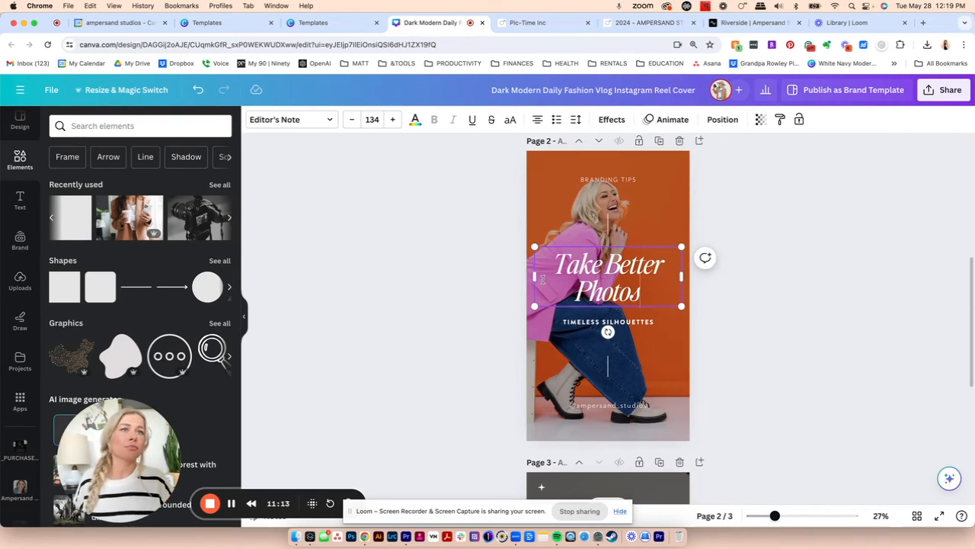
Step: Replace the "TIMELESS SILHOUETTES" subtitle on page 1 with "TO USE USE ON INSTAGRAM" and copy the new text
scroll(653, 313, "down", 1)
scroll(653, 313, "up", 5)
scroll(653, 312, "up", 2)
double_click(649, 254)
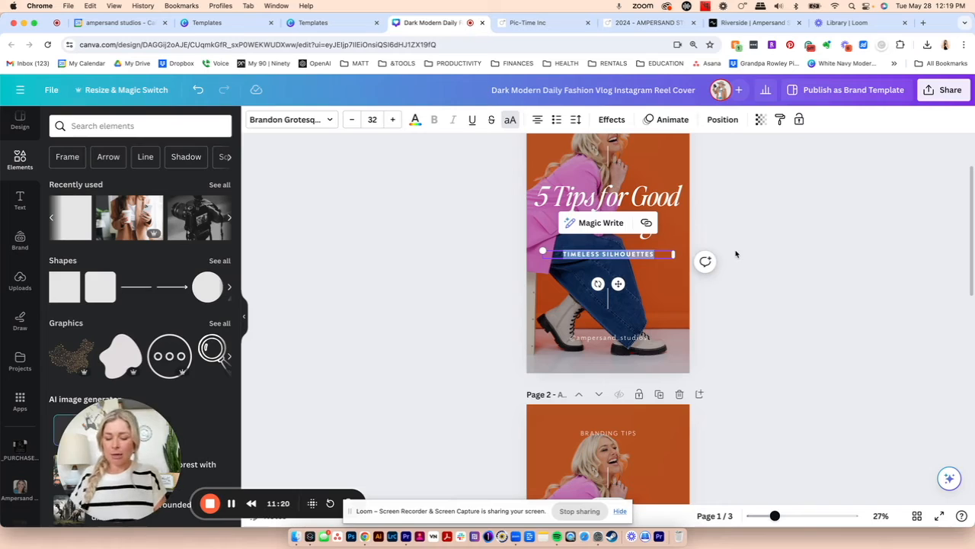
type("TO USE")
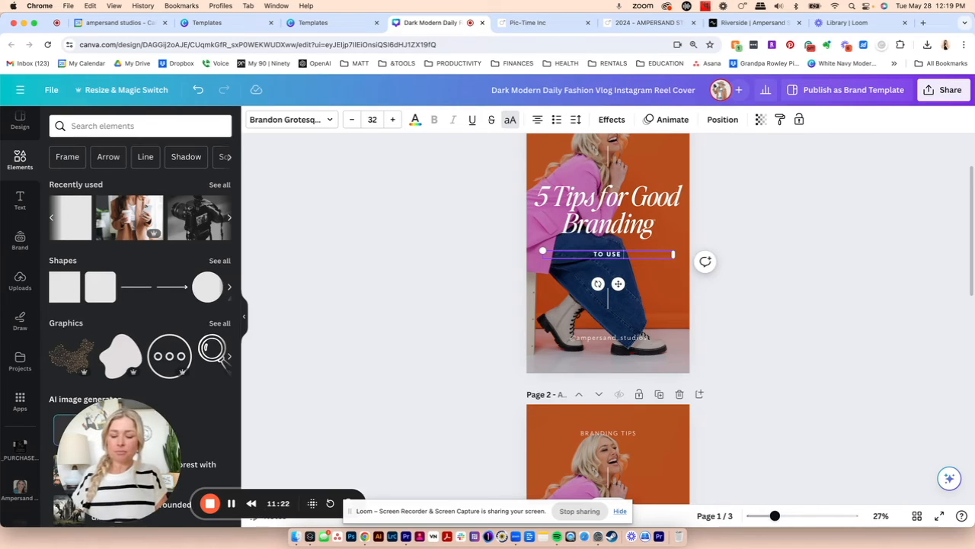
type(" USE ON INST")
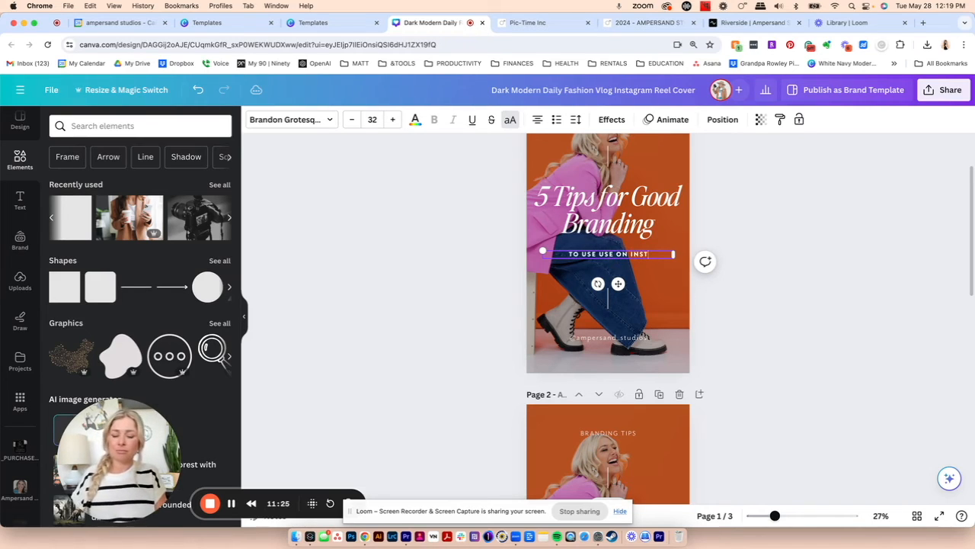
type("AGRAM")
key("super+a")
key("super+c")
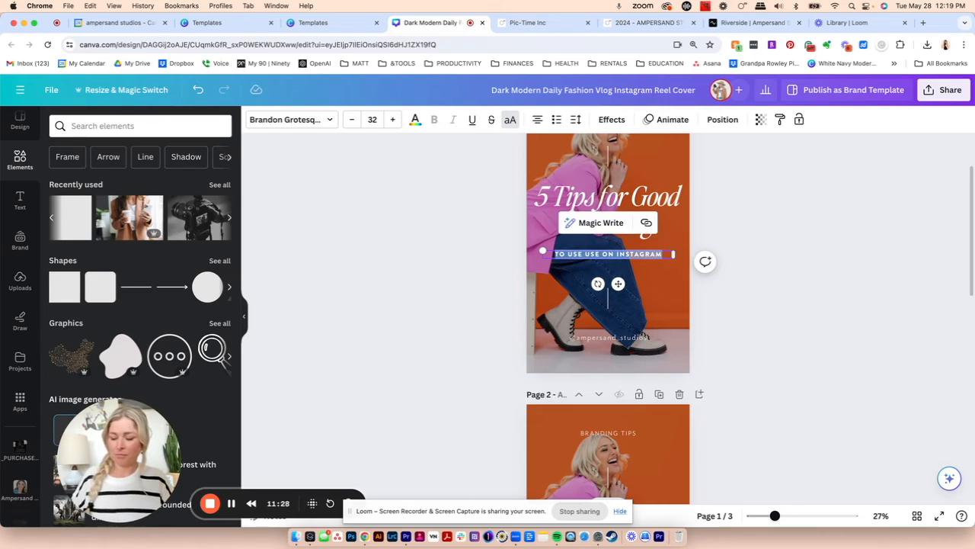
Step: Replace the subtitle under "Take Better Photos" on page 2 with the copied text
scroll(801, 326, "down", 5)
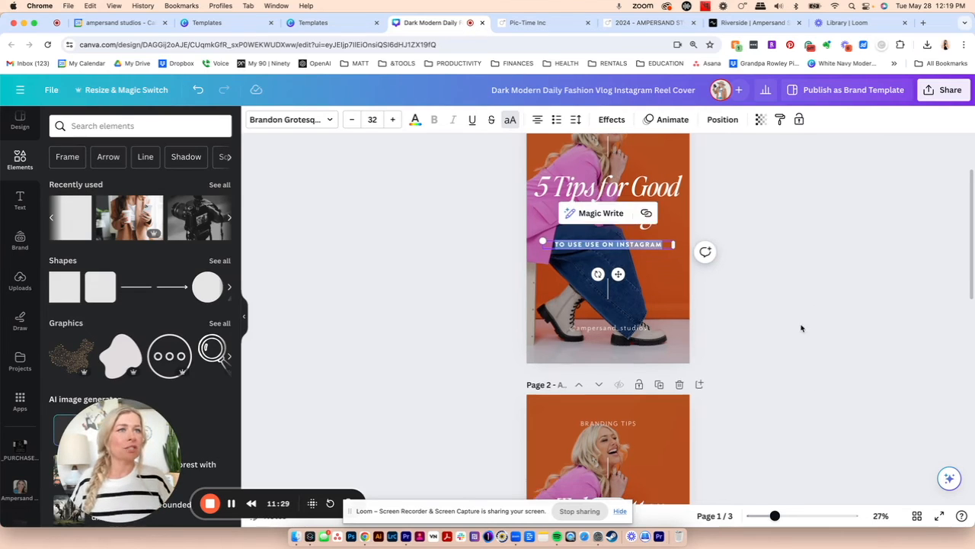
double_click(640, 252)
key("super+v")
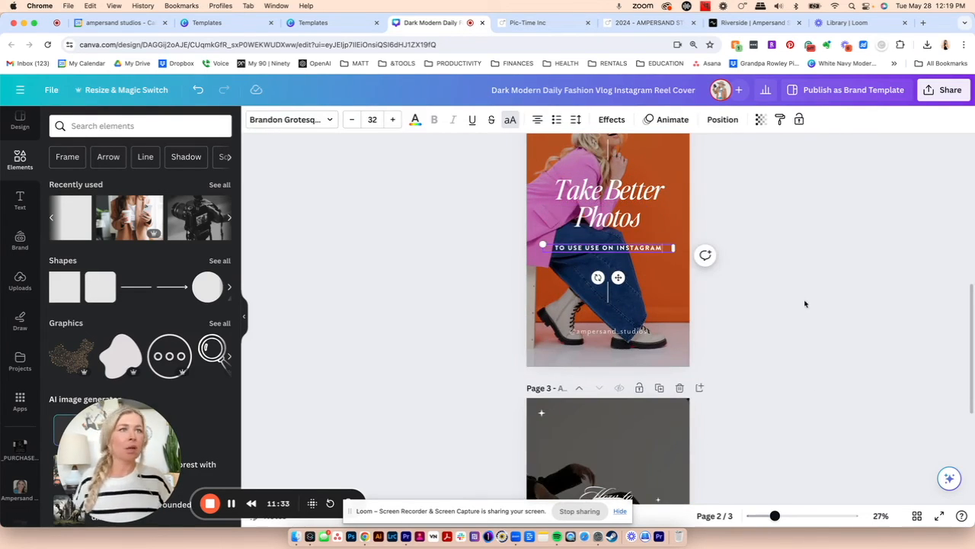
left_click(801, 300)
Step: Fill page 2 with the recently used black-and-white camera photo in place of the woman's photo
scroll(801, 300, "up", 1)
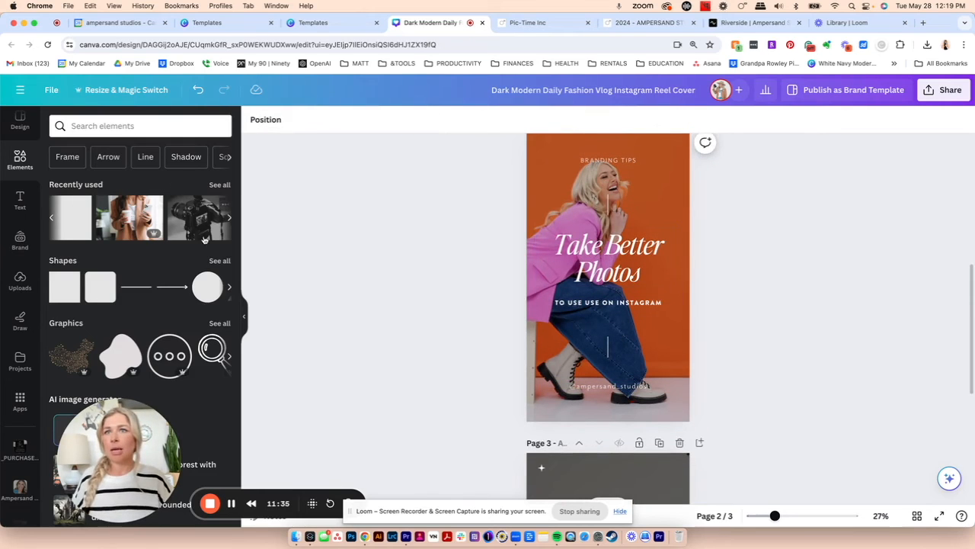
left_click_drag(189, 221, 595, 251)
left_click(796, 287)
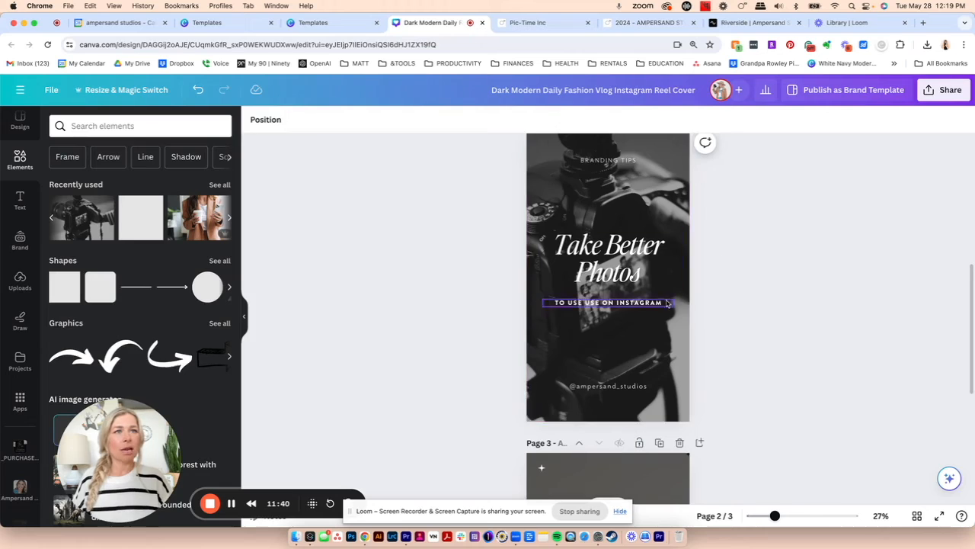
Step: Send the full-page camera photo on page 2 to the back of the stacking order
scroll(668, 302, "down", 3)
scroll(668, 302, "up", 4)
scroll(665, 304, "down", 1)
scroll(666, 303, "down", 1)
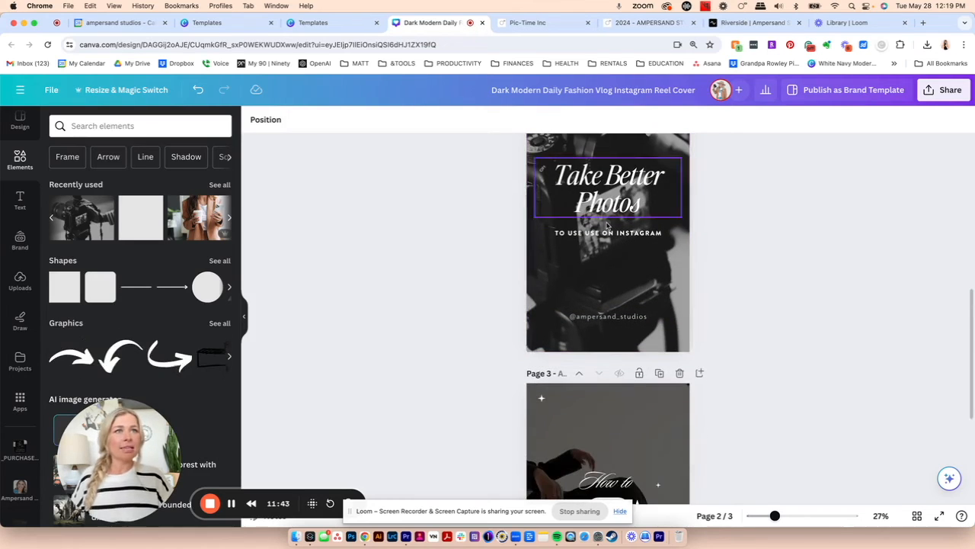
scroll(665, 282, "up", 3)
left_click(665, 269)
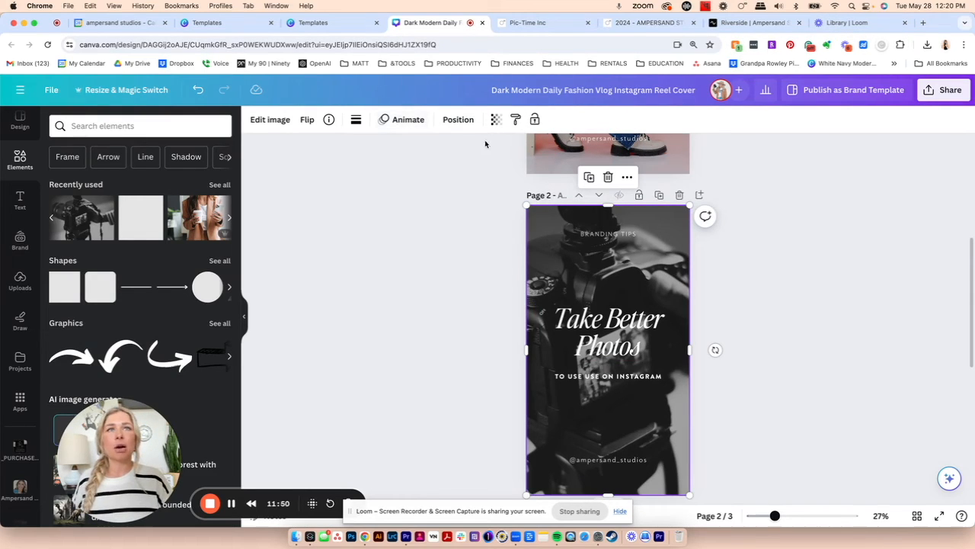
left_click(456, 120)
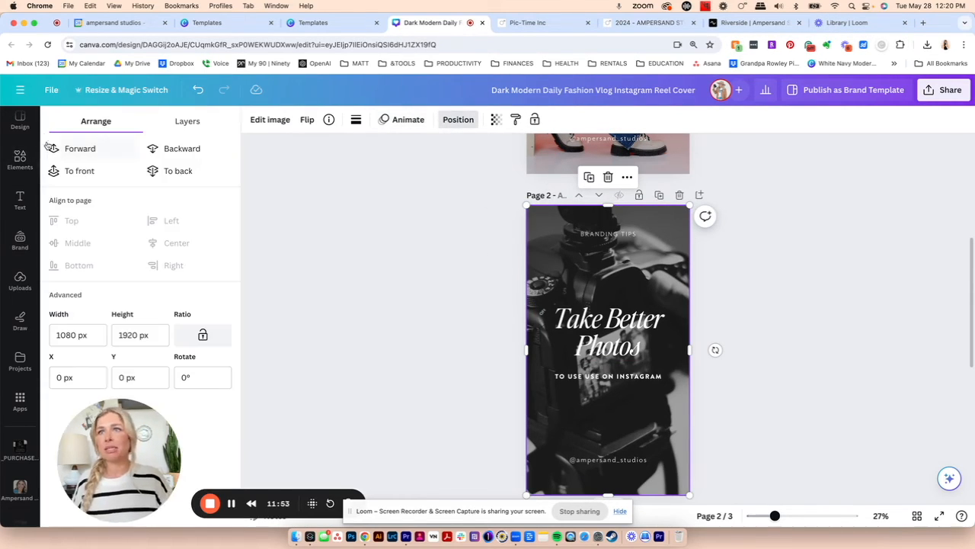
left_click(180, 172)
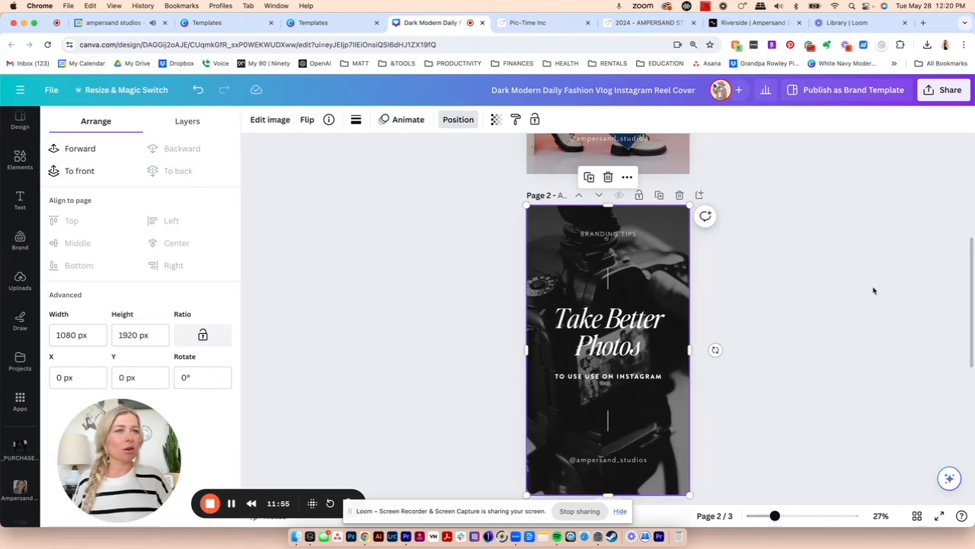
left_click(594, 241)
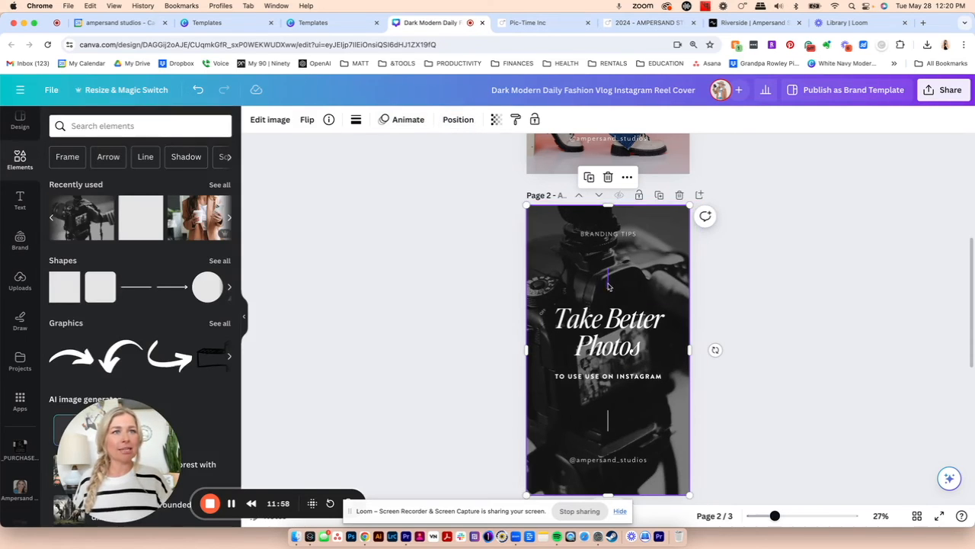
Step: Change the font of the "BUILD A SUCCESSFUL BUSINESS" heading on page 3 to Editor's Note
scroll(609, 282, "down", 5)
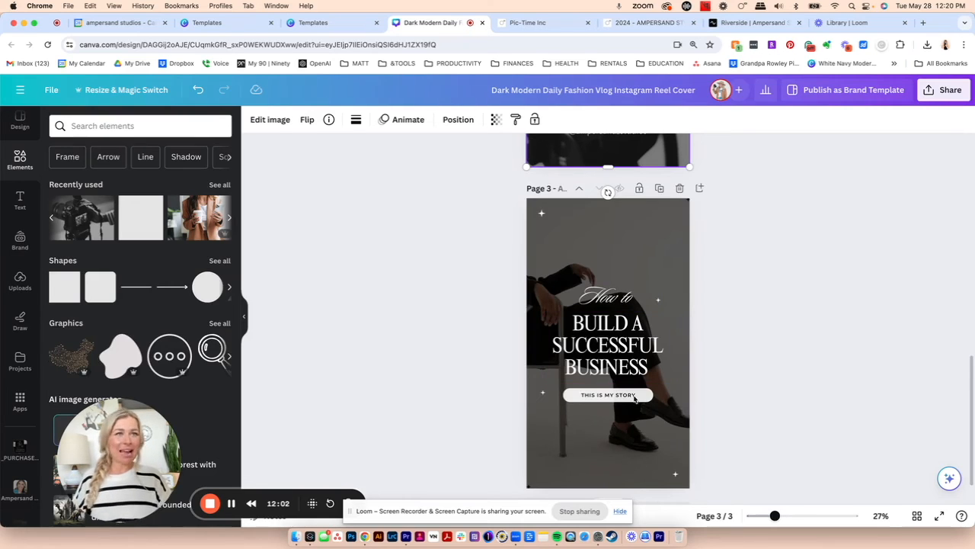
double_click(631, 350)
left_click(301, 130)
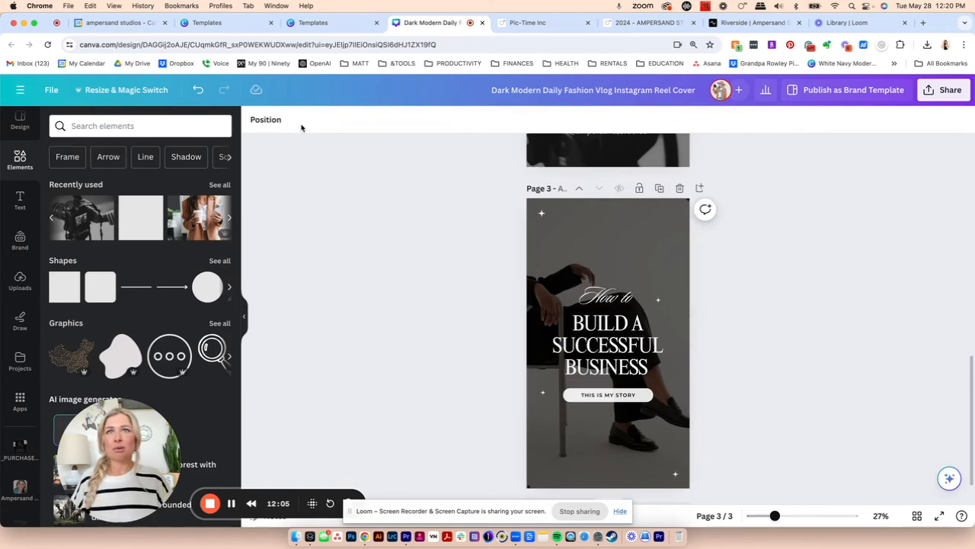
left_click(619, 339)
left_click(279, 118)
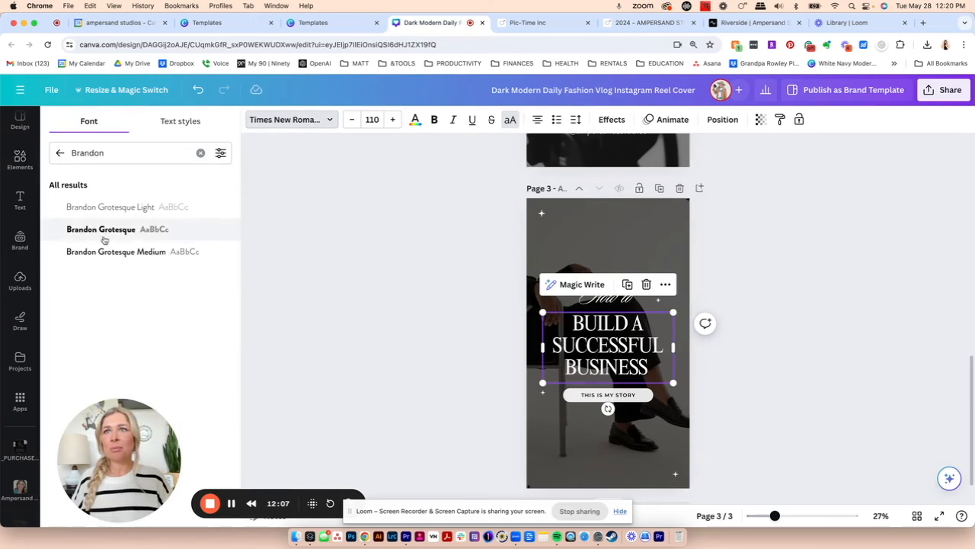
left_click_drag(112, 155, 41, 156)
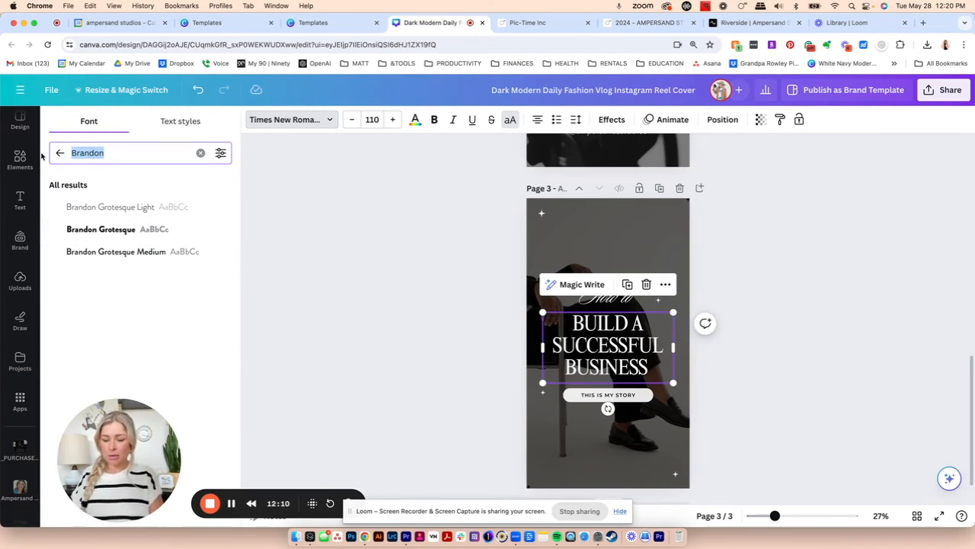
type("editors")
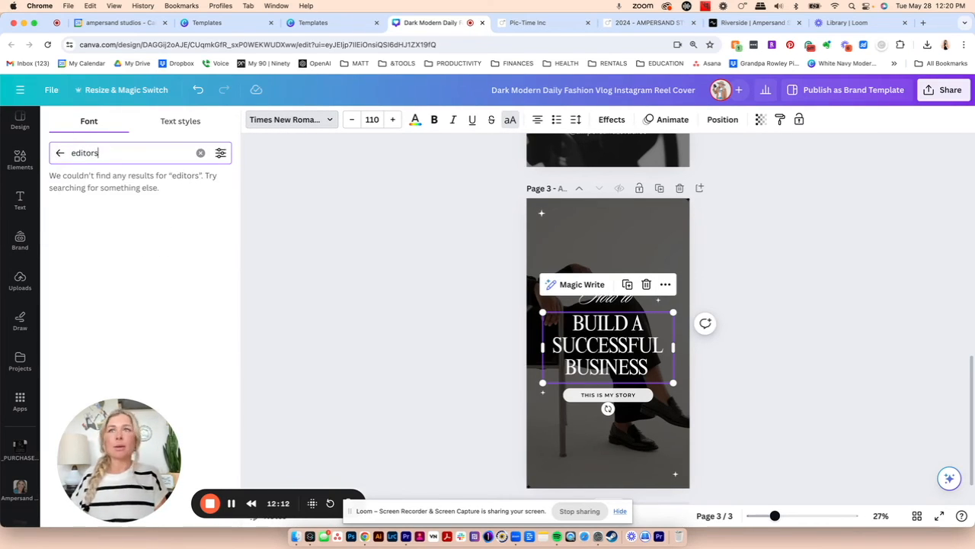
key("BackSpace")
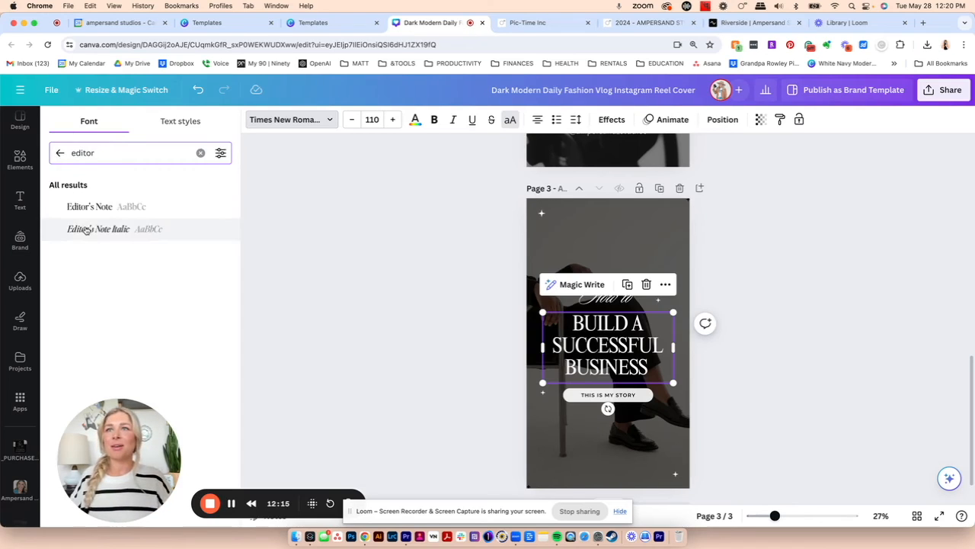
left_click(86, 228)
left_click(91, 209)
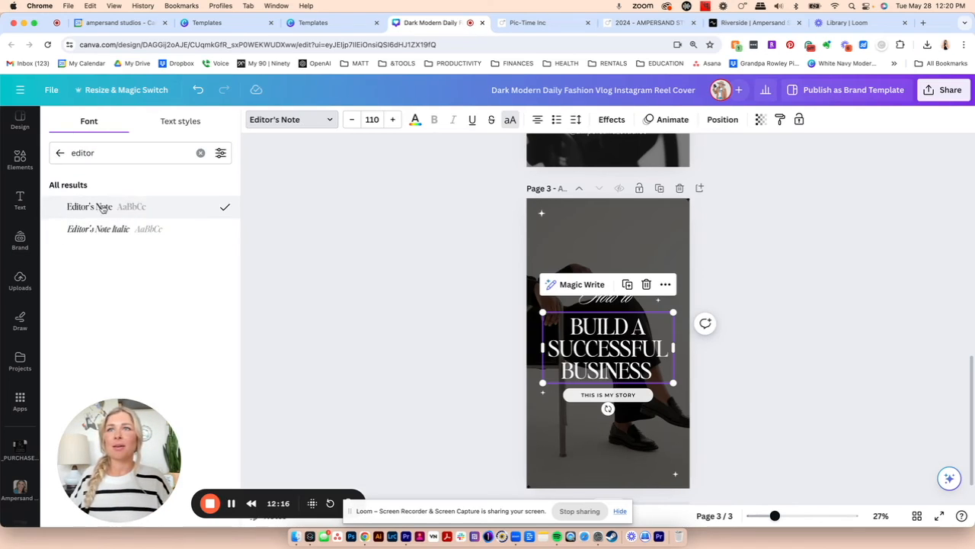
left_click(745, 384)
Step: Set the font of the "THIS IS MY STORY" label on page 3 to Brandon Grotesque
left_click(636, 394)
left_click(362, 124)
left_click(146, 153)
key("super+a")
type("bran")
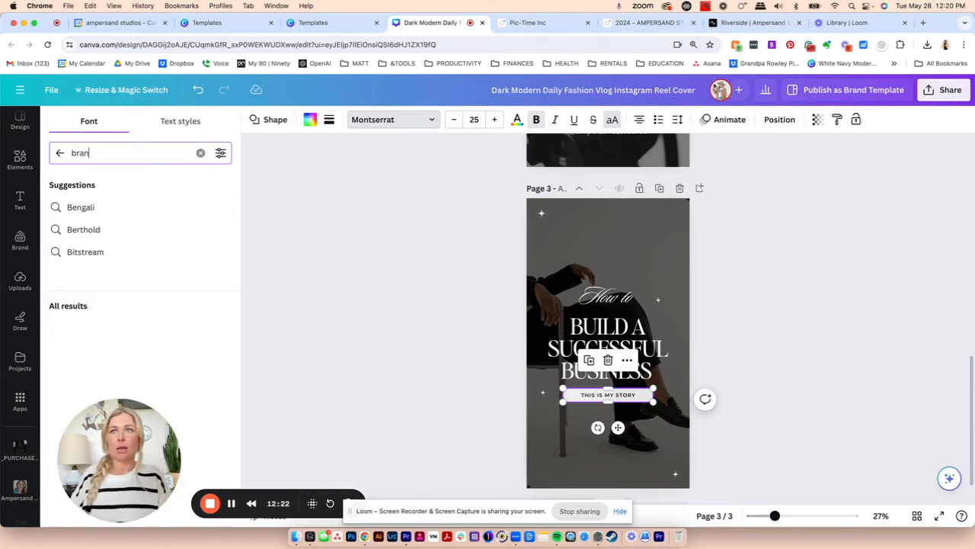
left_click(100, 229)
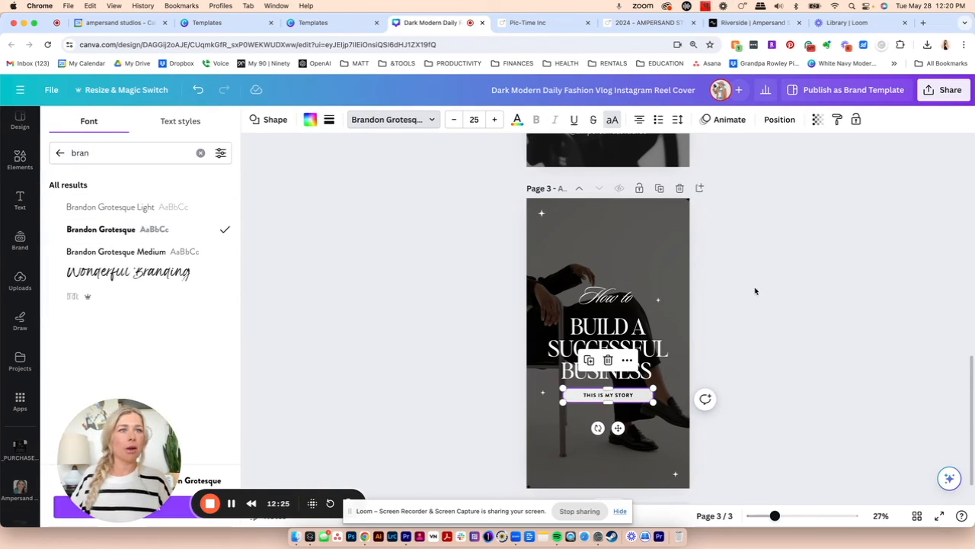
Step: Search the fonts for "bon" and apply the thin handwritten script to the "How to" text on page 3
left_click(607, 297)
left_click(290, 119)
double_click(80, 153)
key("BackSpace")
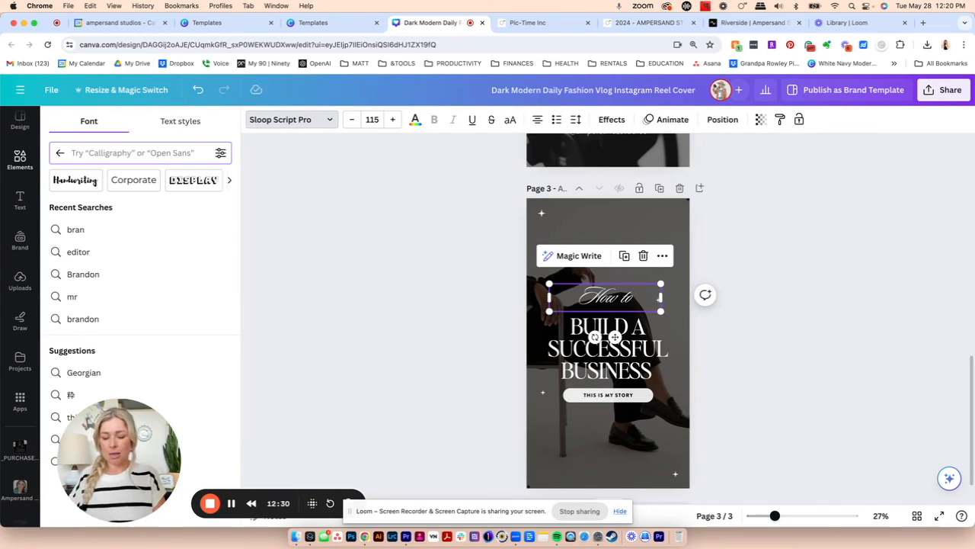
type("bon")
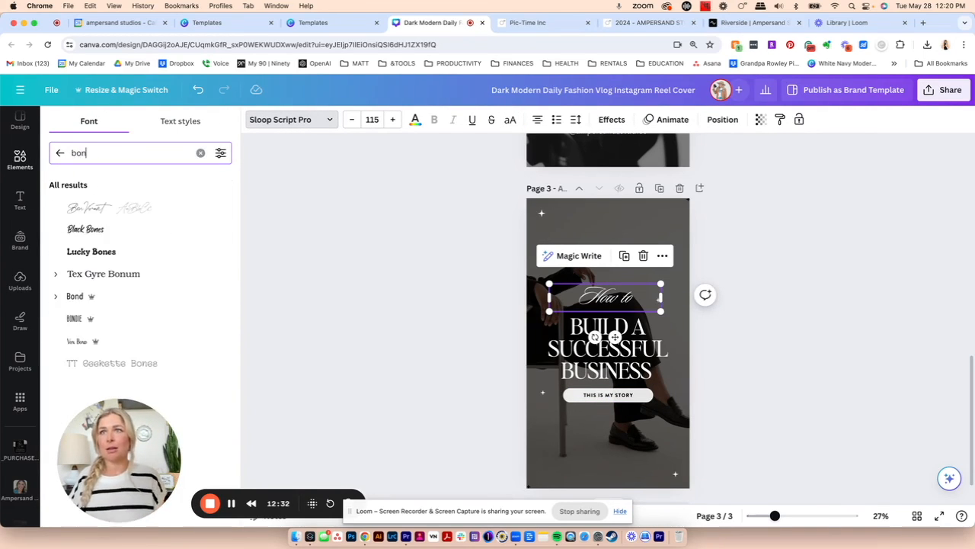
left_click(99, 207)
left_click(765, 374)
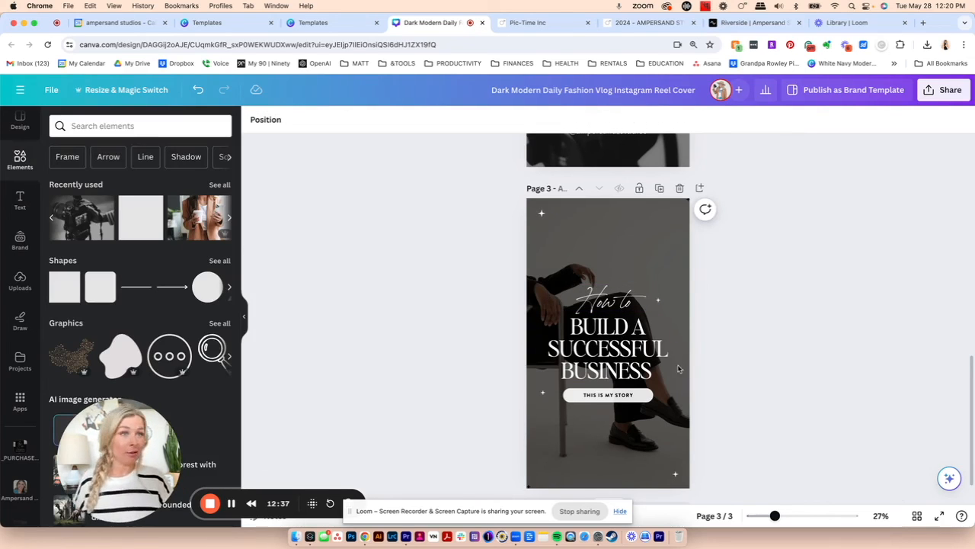
Step: Replace the seated-figure photo on page 3 with the recently used photo of the woman holding a coffee cup
scroll(369, 243, "down", 1)
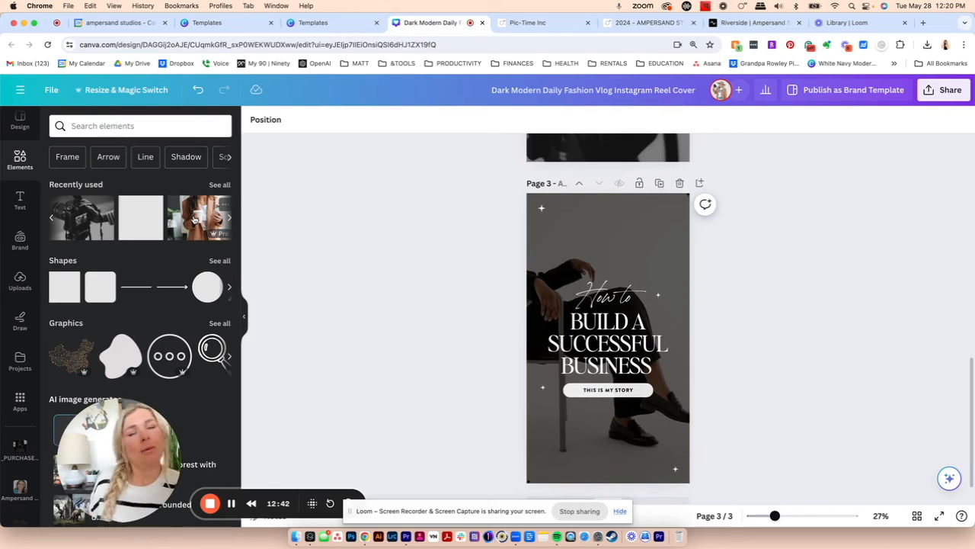
left_click_drag(195, 220, 533, 369)
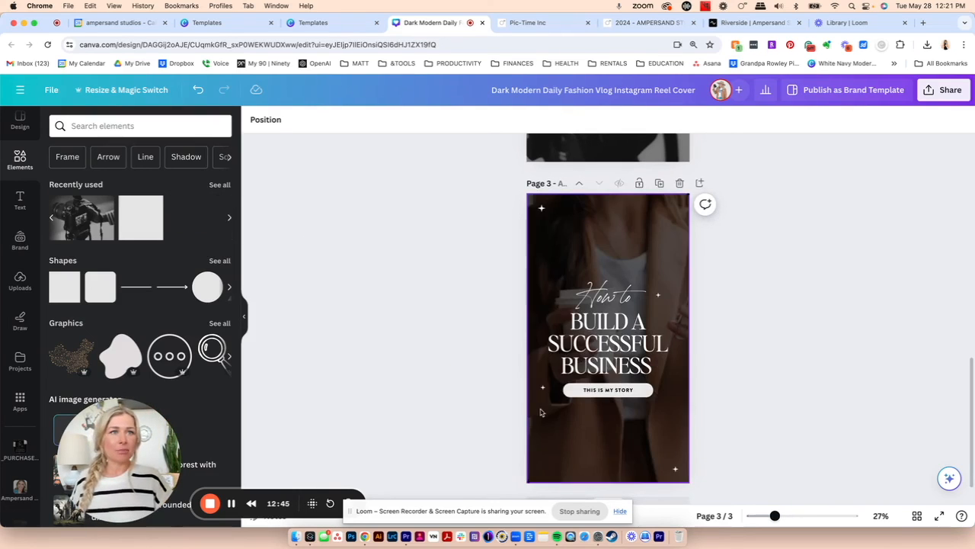
left_click(757, 379)
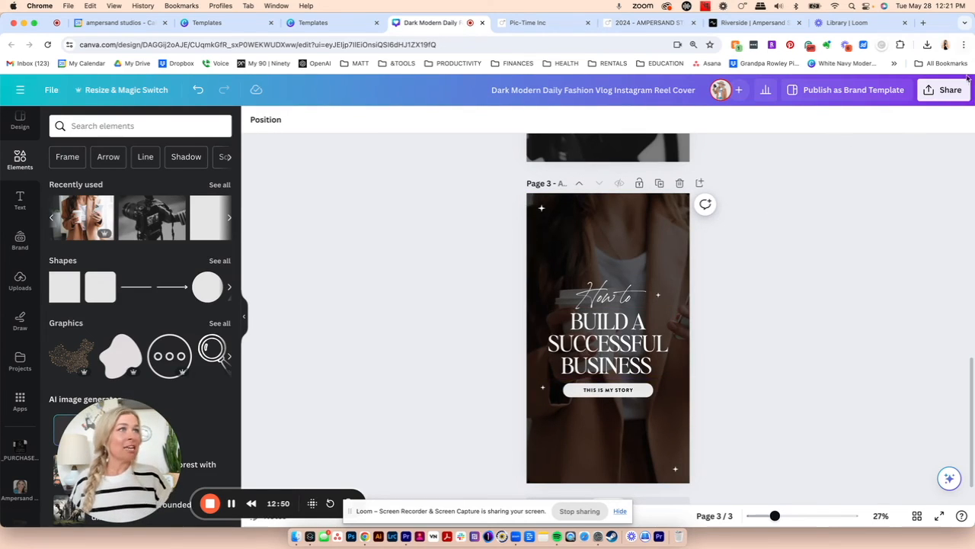
Step: Open the download settings for the Reel cover design and set the file type to JPG
left_click(946, 89)
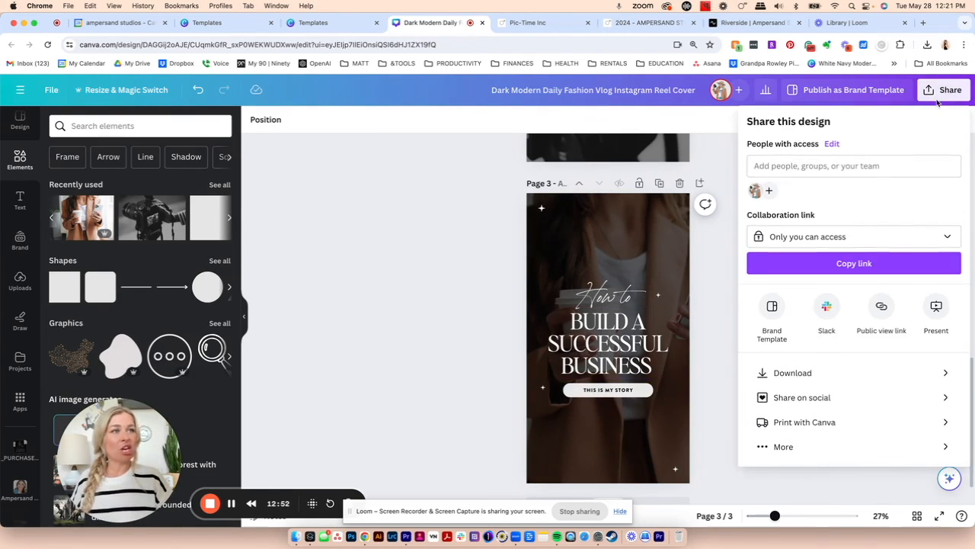
left_click(789, 377)
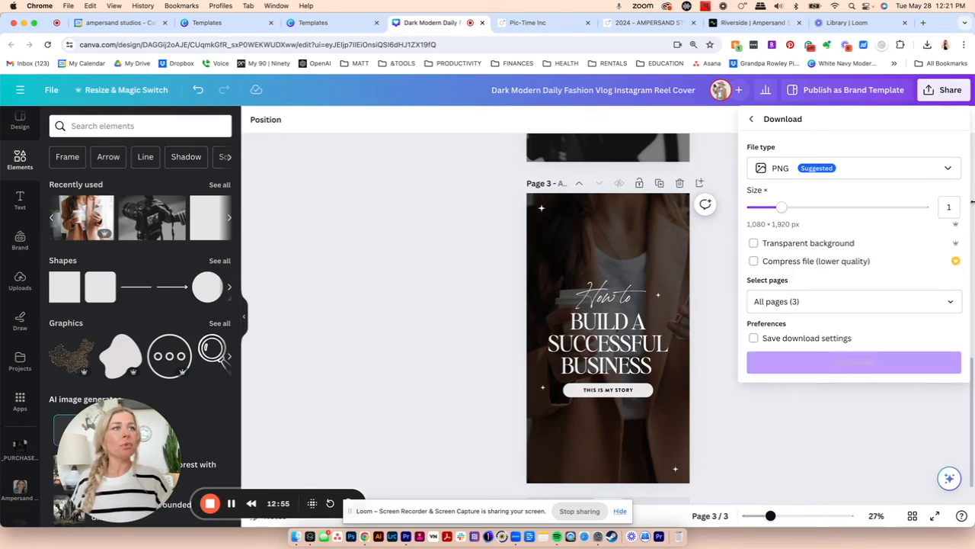
left_click(785, 172)
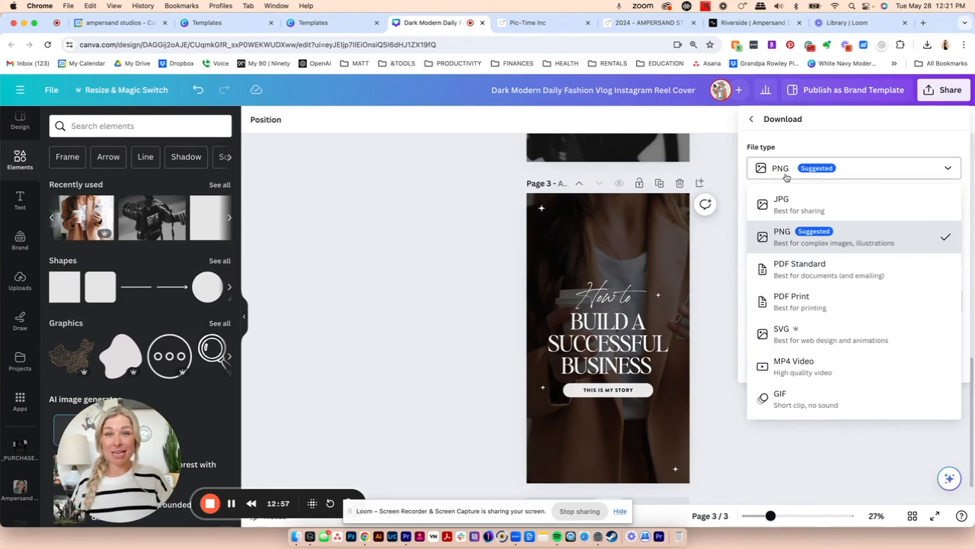
left_click(781, 203)
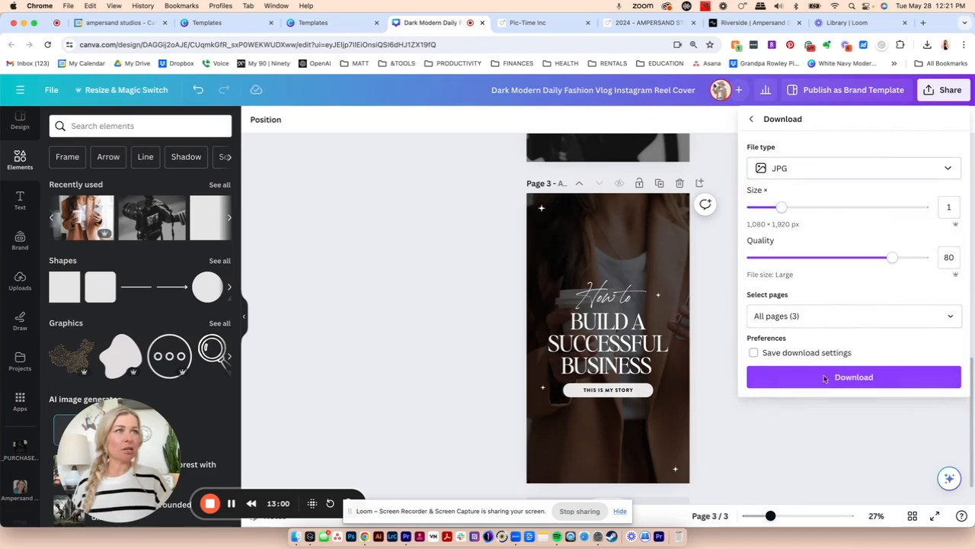
Step: Keep all three pages selected and download the Reel covers
left_click(950, 315)
scroll(831, 373, "down", 1)
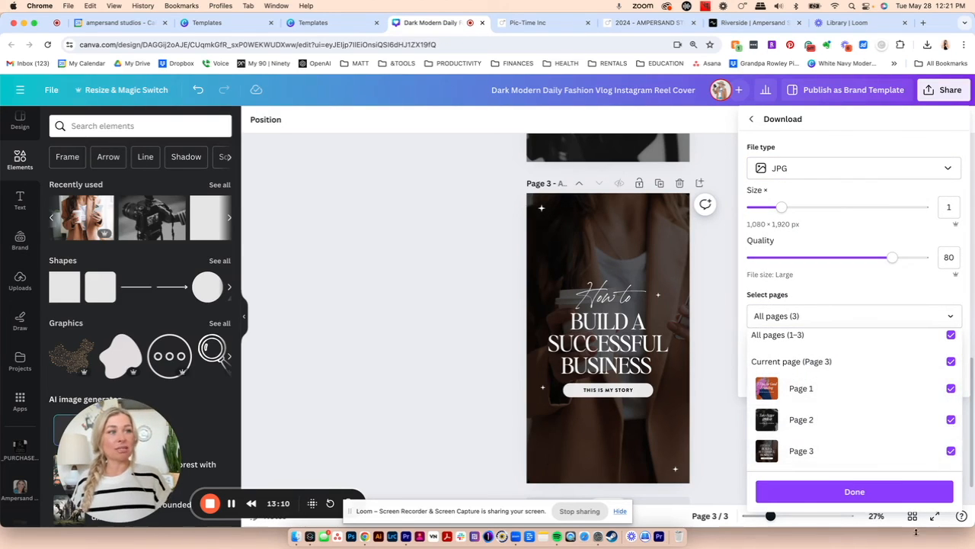
left_click(852, 492)
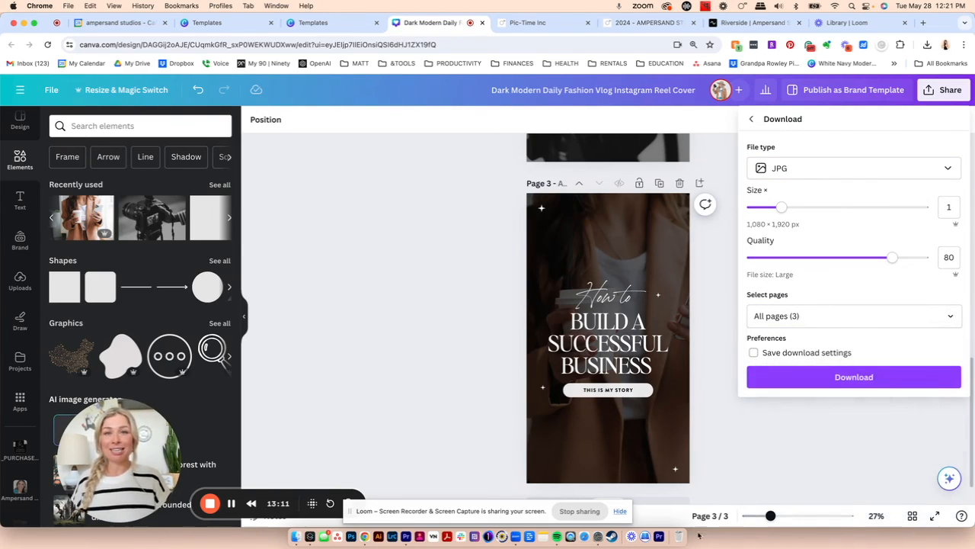
left_click(837, 374)
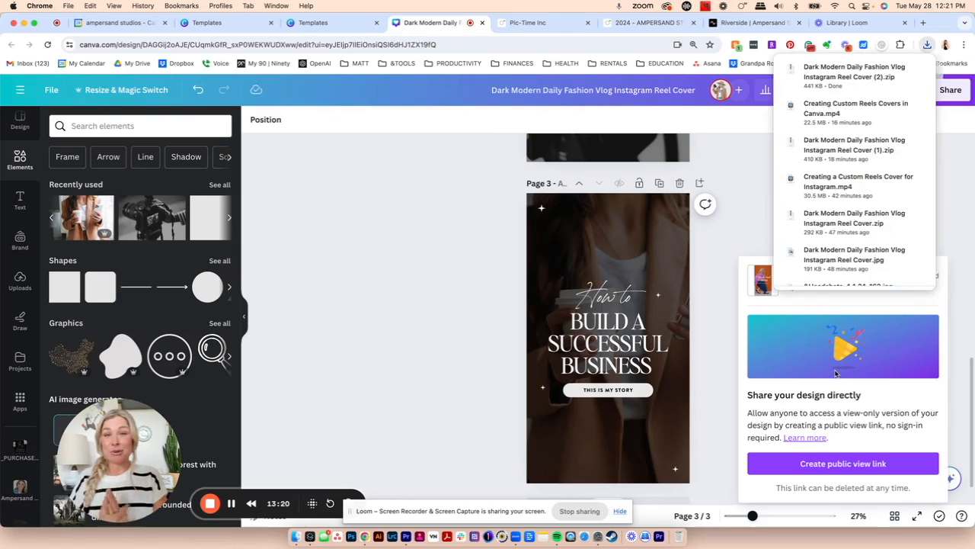
left_click(312, 320)
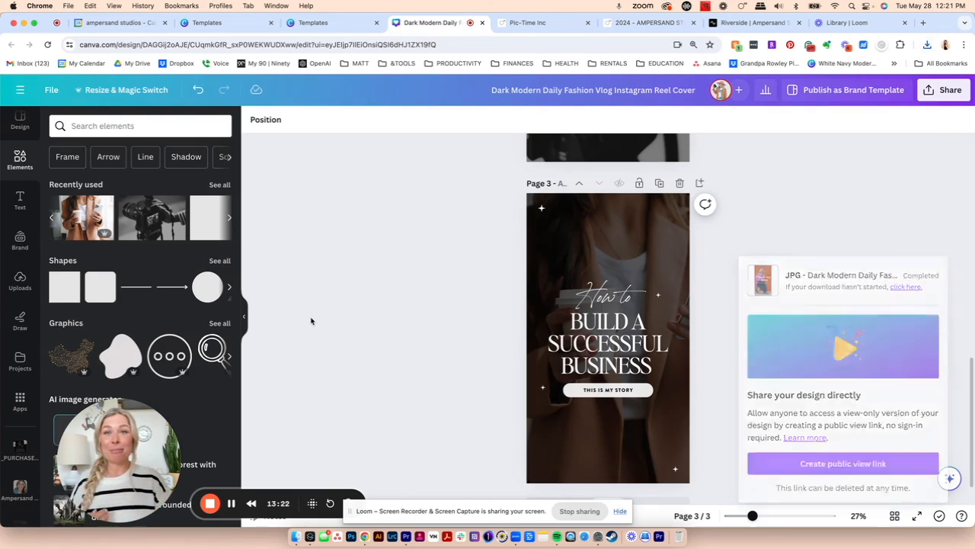